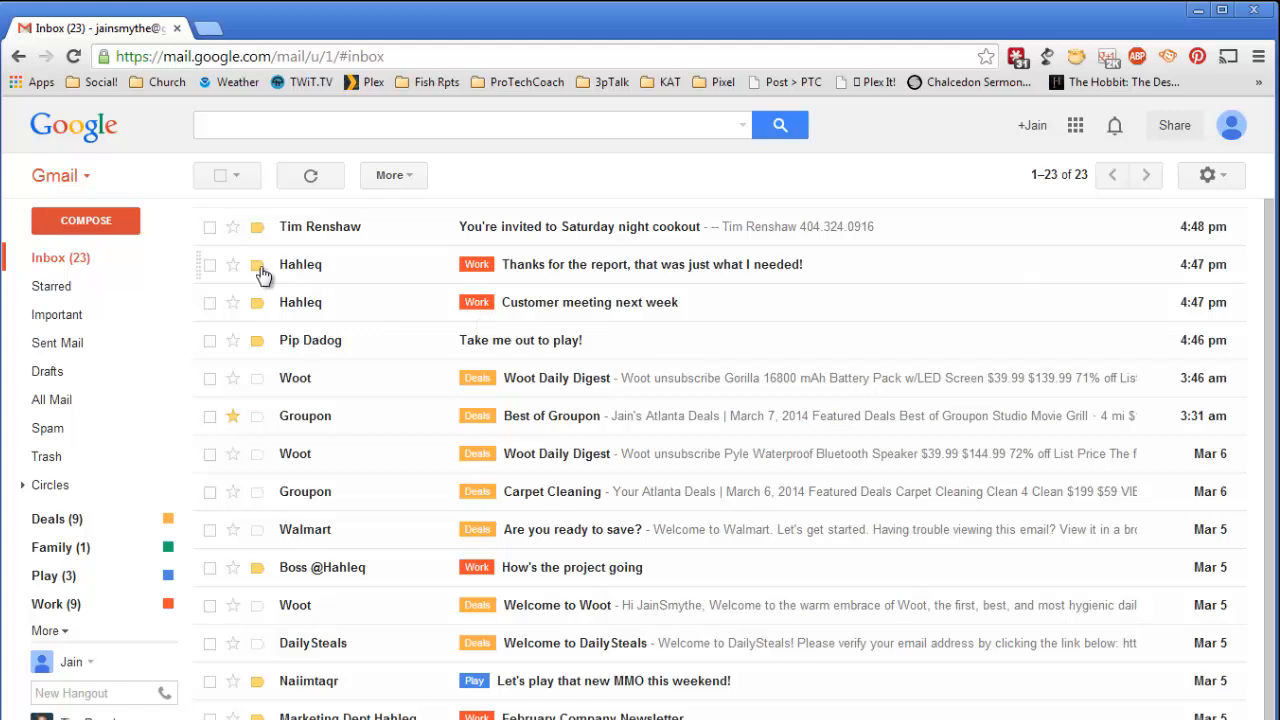
Step: Enable the Social, Promotions and Updates inbox tabs in the inbox configuration and save the selection
{"action": "mouse_move", "coordinate": [258, 273]}
{"action": "left_click", "coordinate": [1210, 175]}
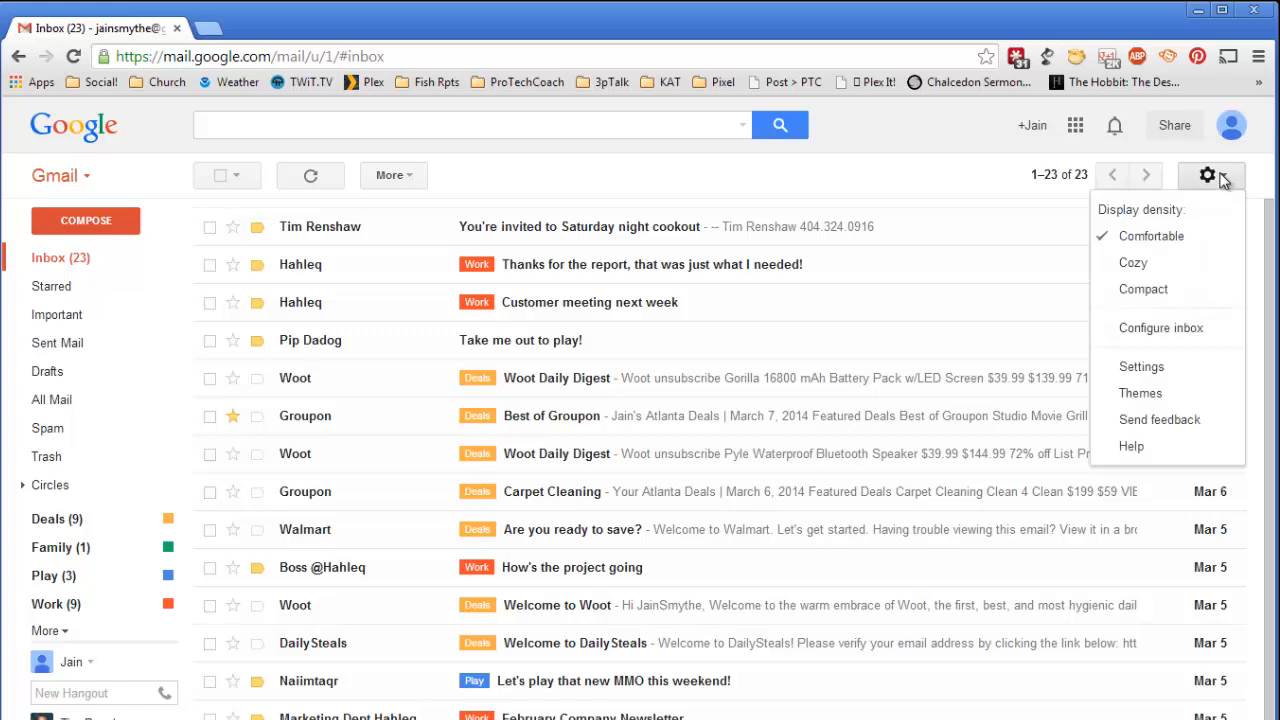
{"action": "left_click", "coordinate": [1157, 330]}
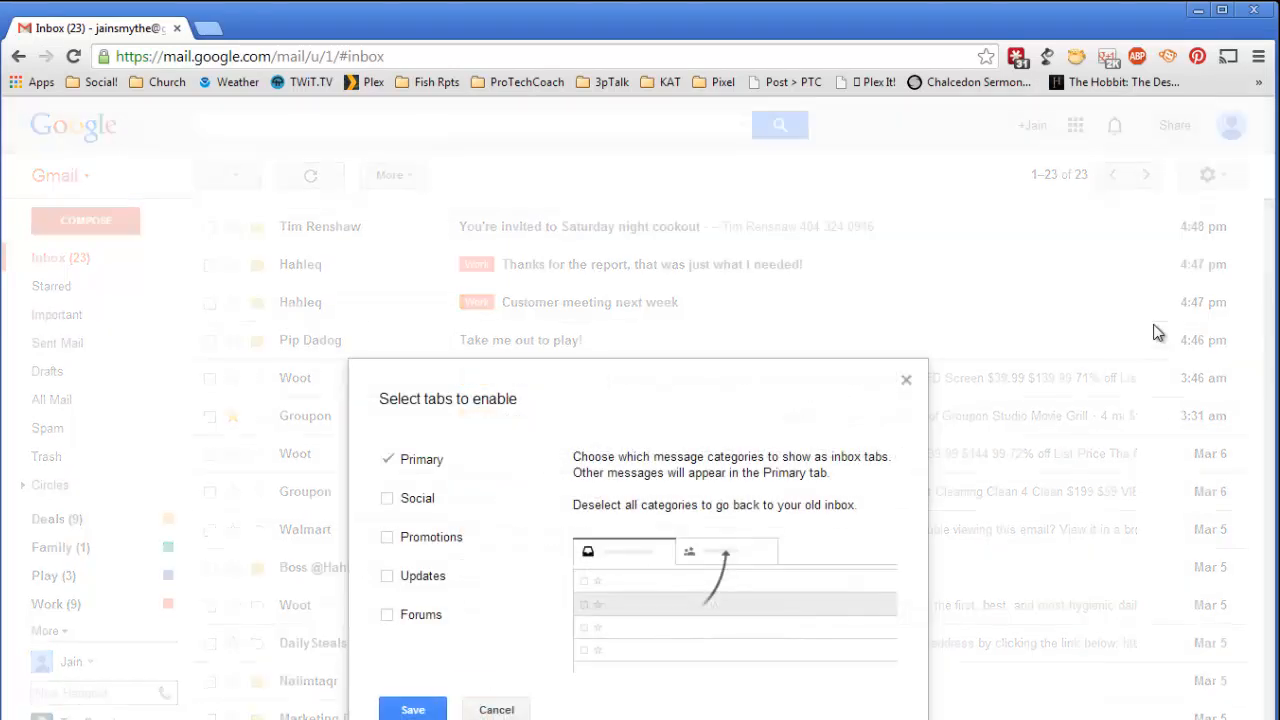
{"action": "left_click", "coordinate": [388, 500]}
{"action": "left_click", "coordinate": [387, 538]}
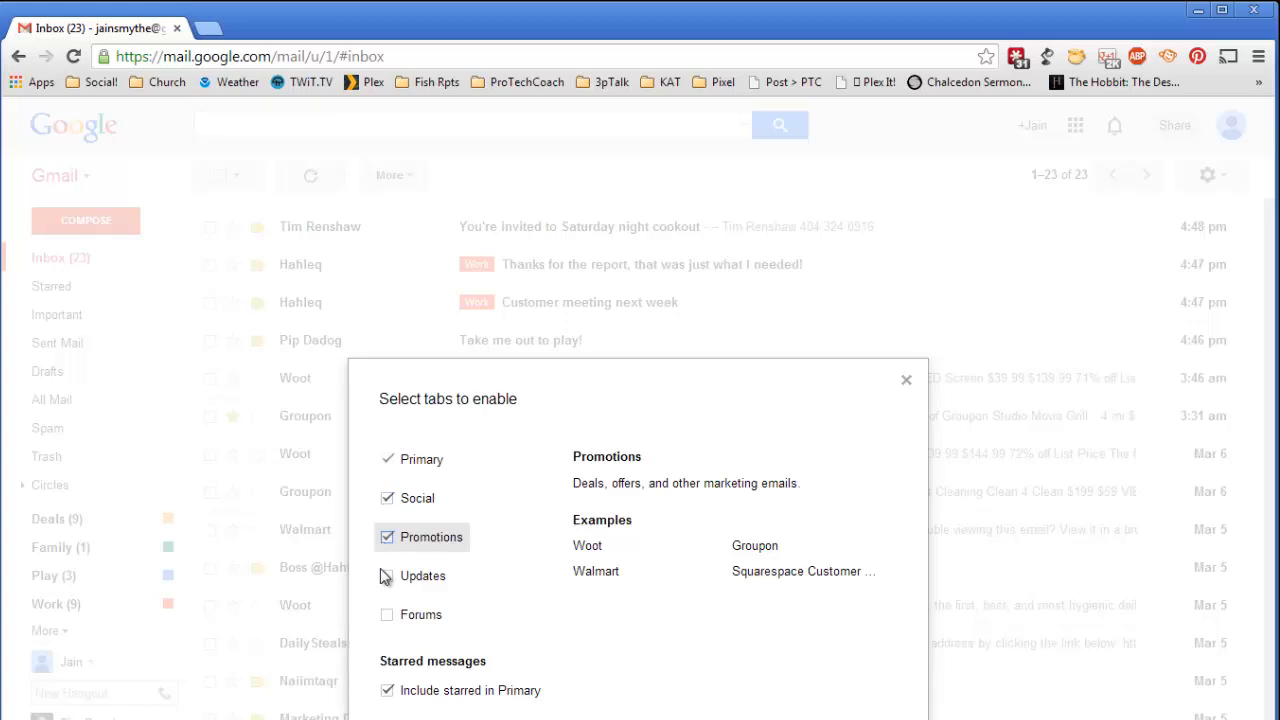
{"action": "left_click", "coordinate": [387, 577]}
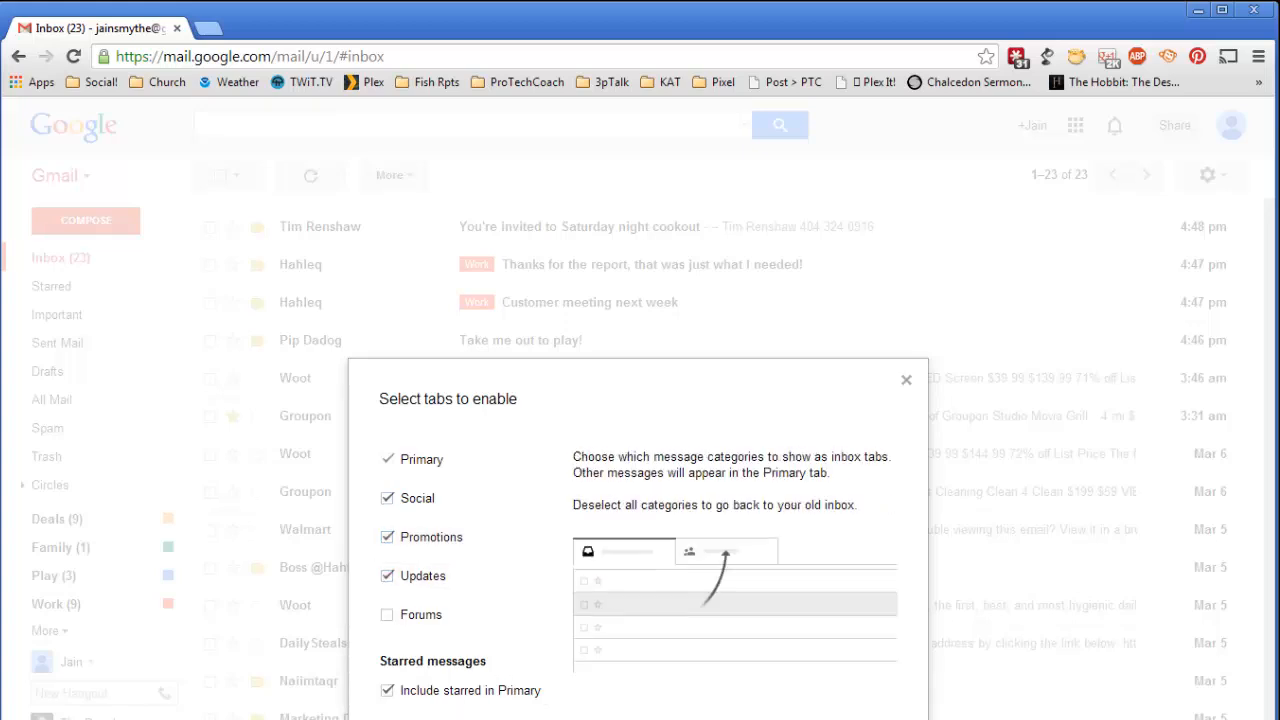
{"action": "left_click", "coordinate": [405, 719]}
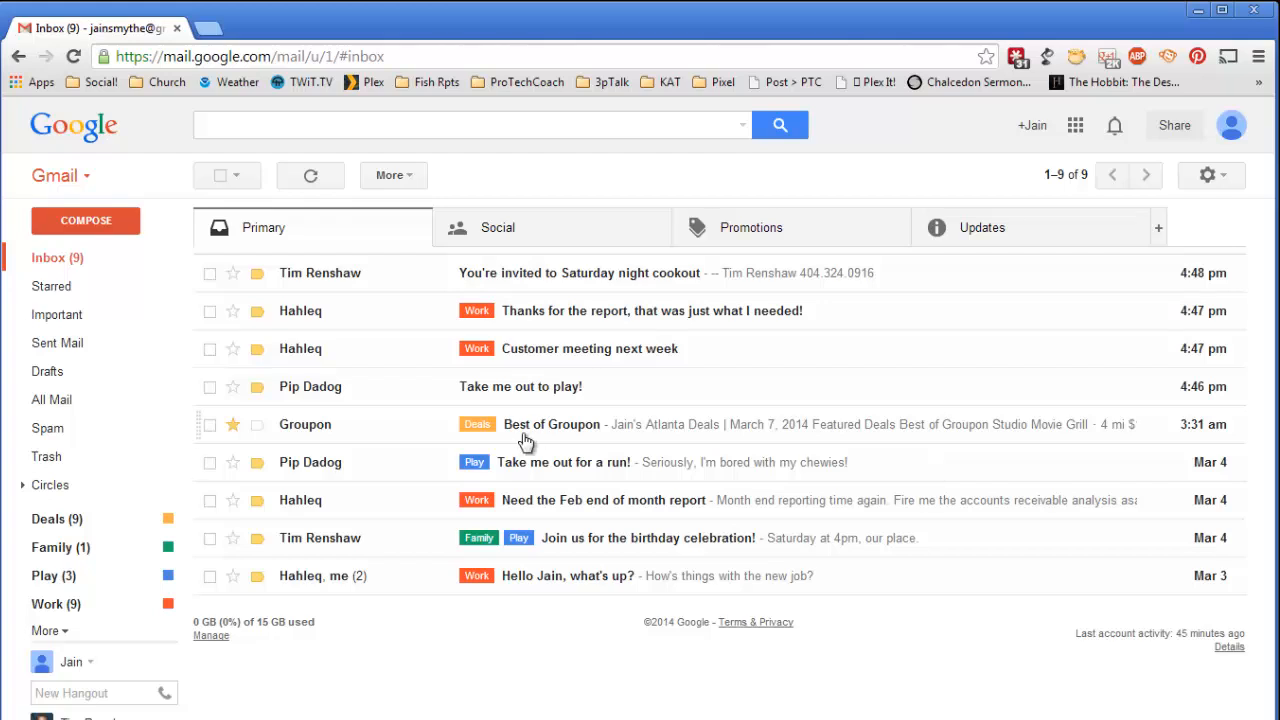
Step: Look through the messages in the Social, Promotions and Updates categories, and return to Primary
{"action": "left_click", "coordinate": [557, 236]}
{"action": "left_click", "coordinate": [763, 236]}
{"action": "left_click", "coordinate": [1000, 228]}
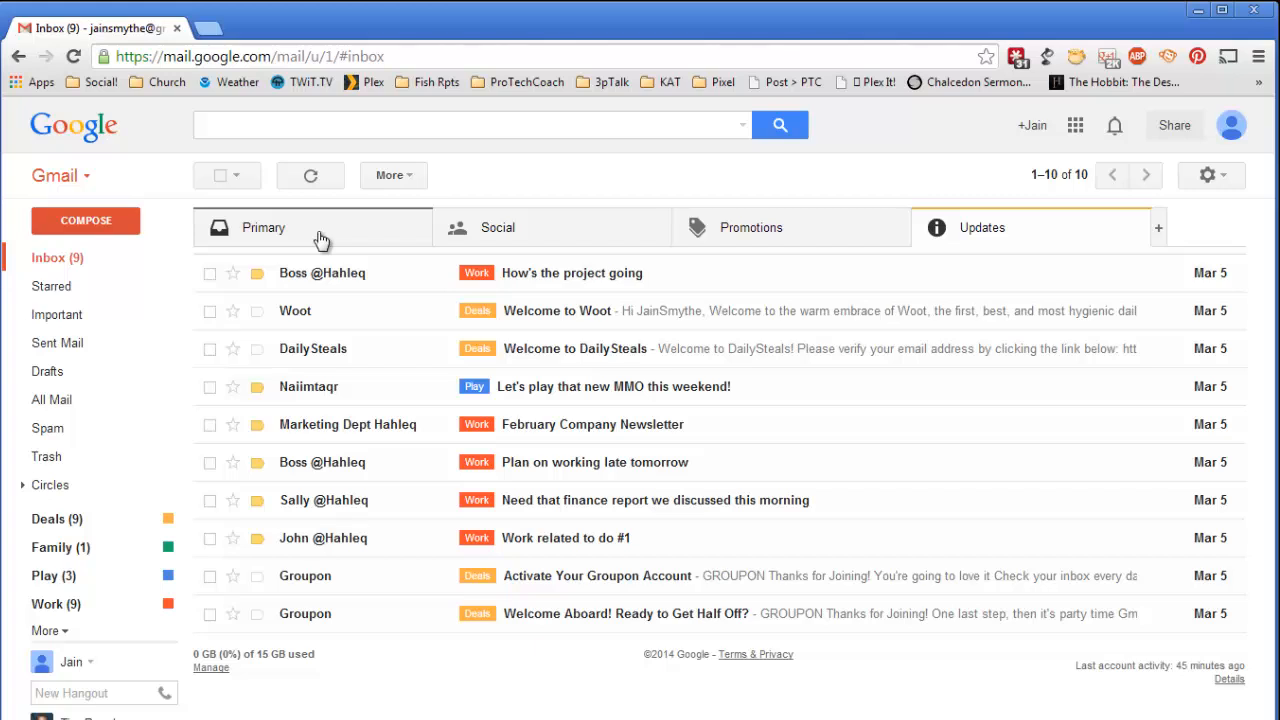
{"action": "left_click", "coordinate": [320, 238]}
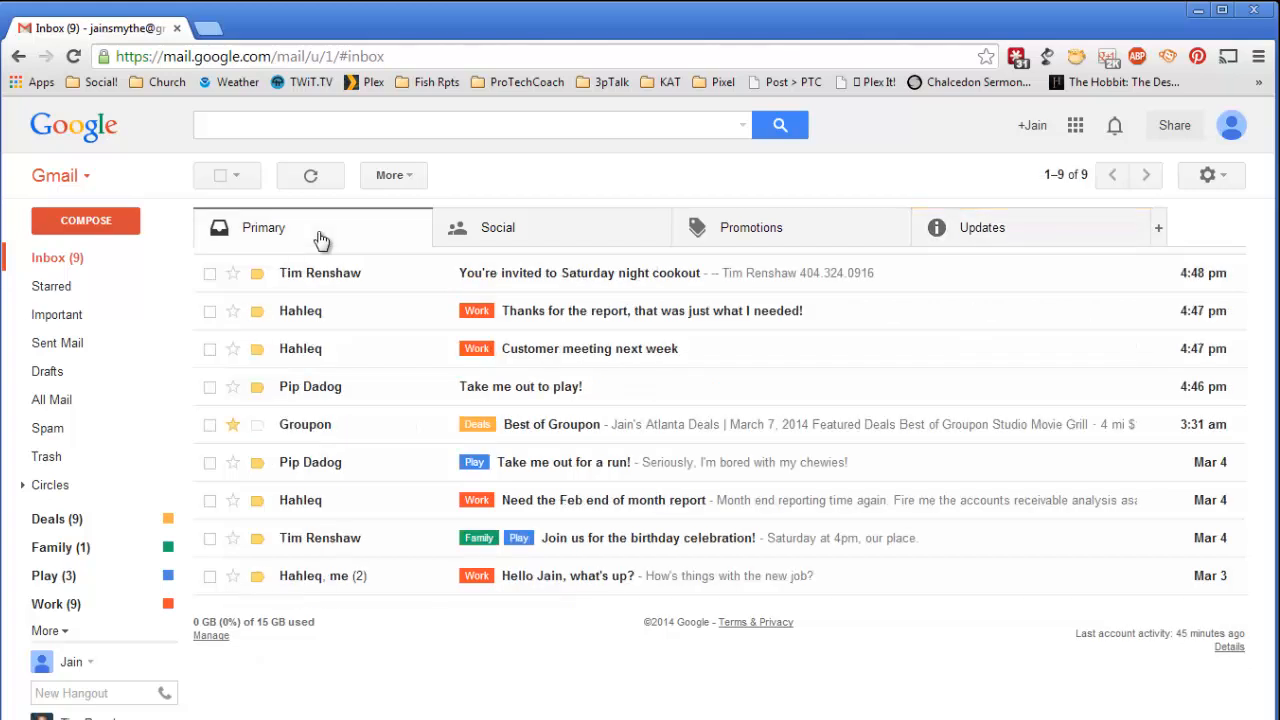
Step: Disable the Social, Promotions and Updates inbox tabs, save the selection and dismiss the notice about tabs
{"action": "left_click", "coordinate": [1211, 184]}
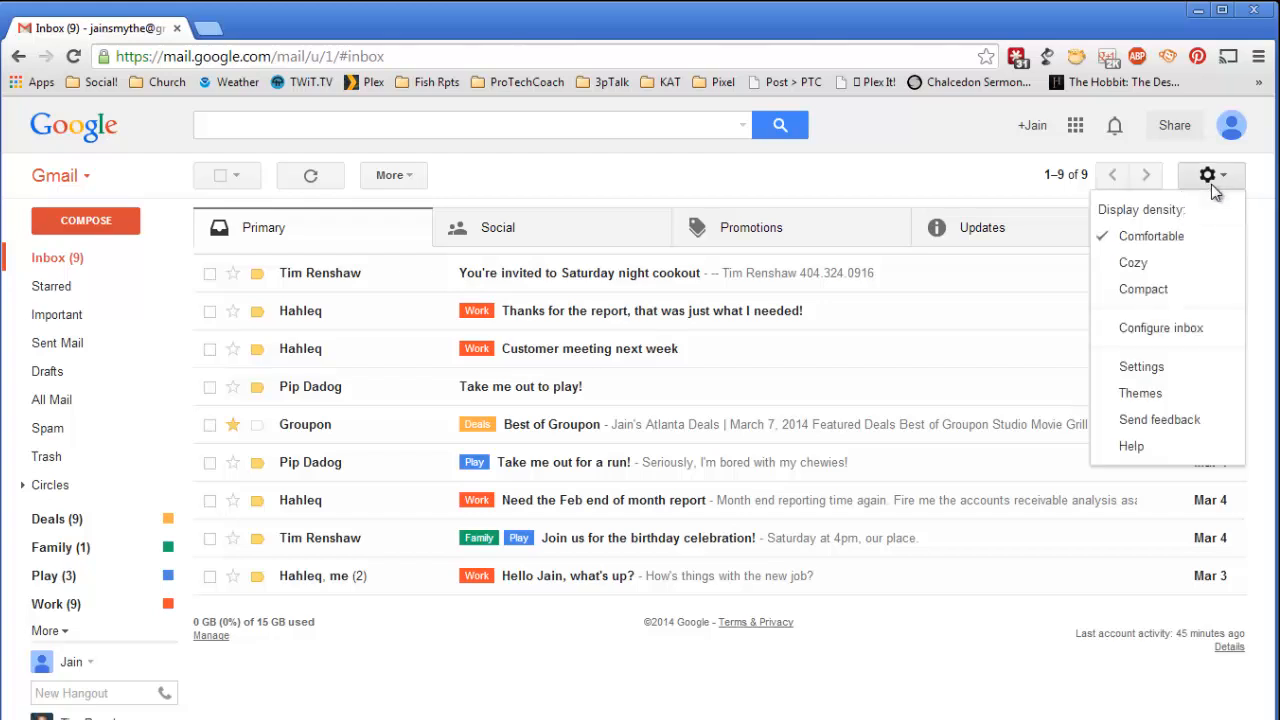
{"action": "left_click", "coordinate": [1162, 328]}
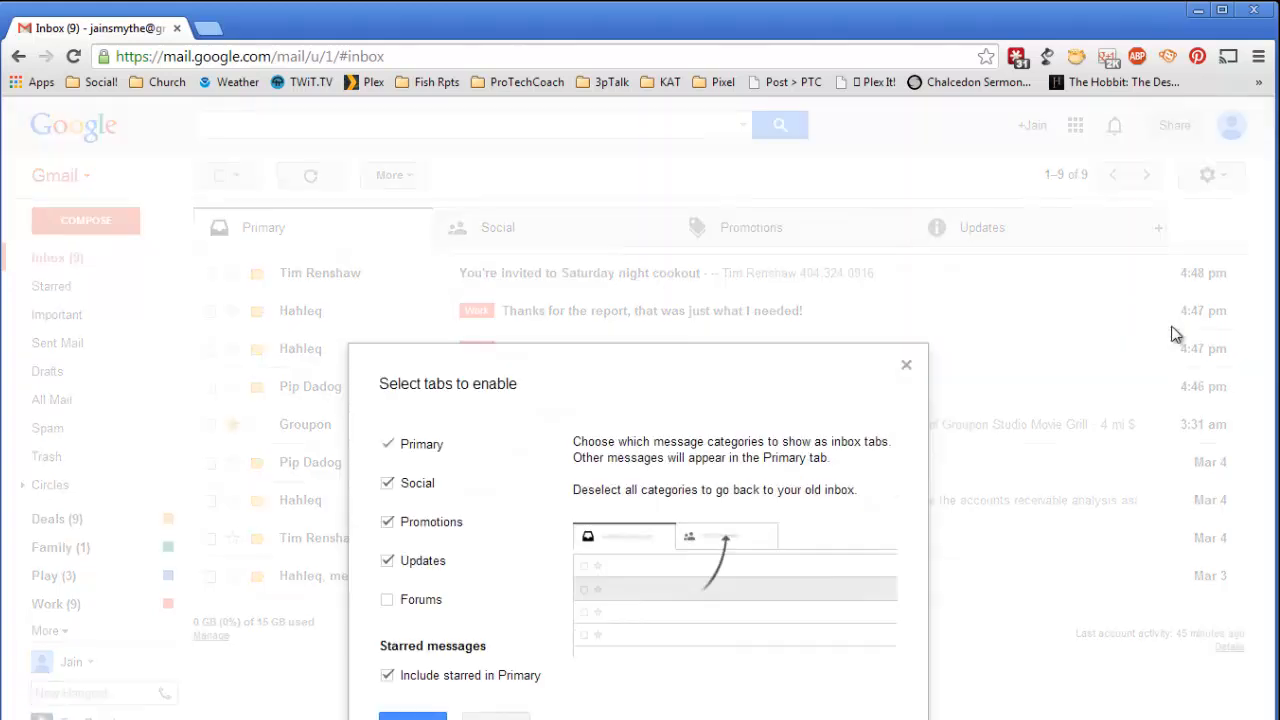
{"action": "left_click", "coordinate": [390, 524]}
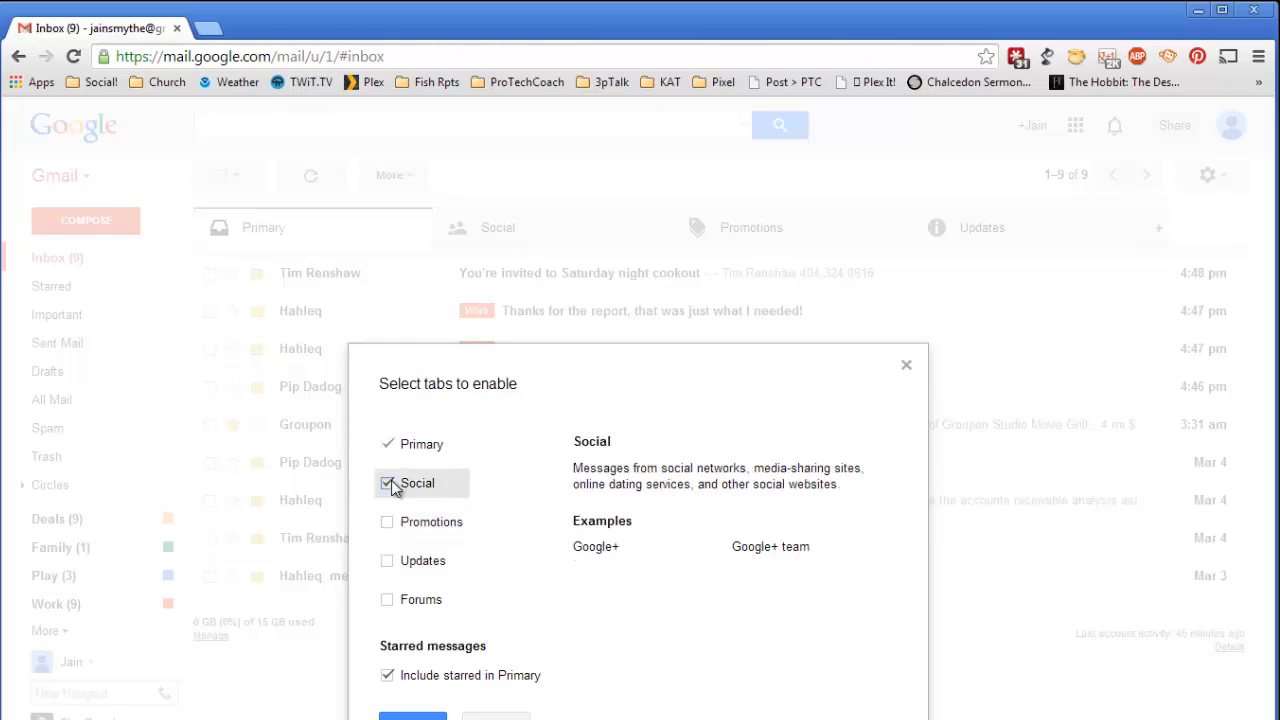
{"action": "left_click", "coordinate": [388, 484]}
{"action": "left_click", "coordinate": [413, 710]}
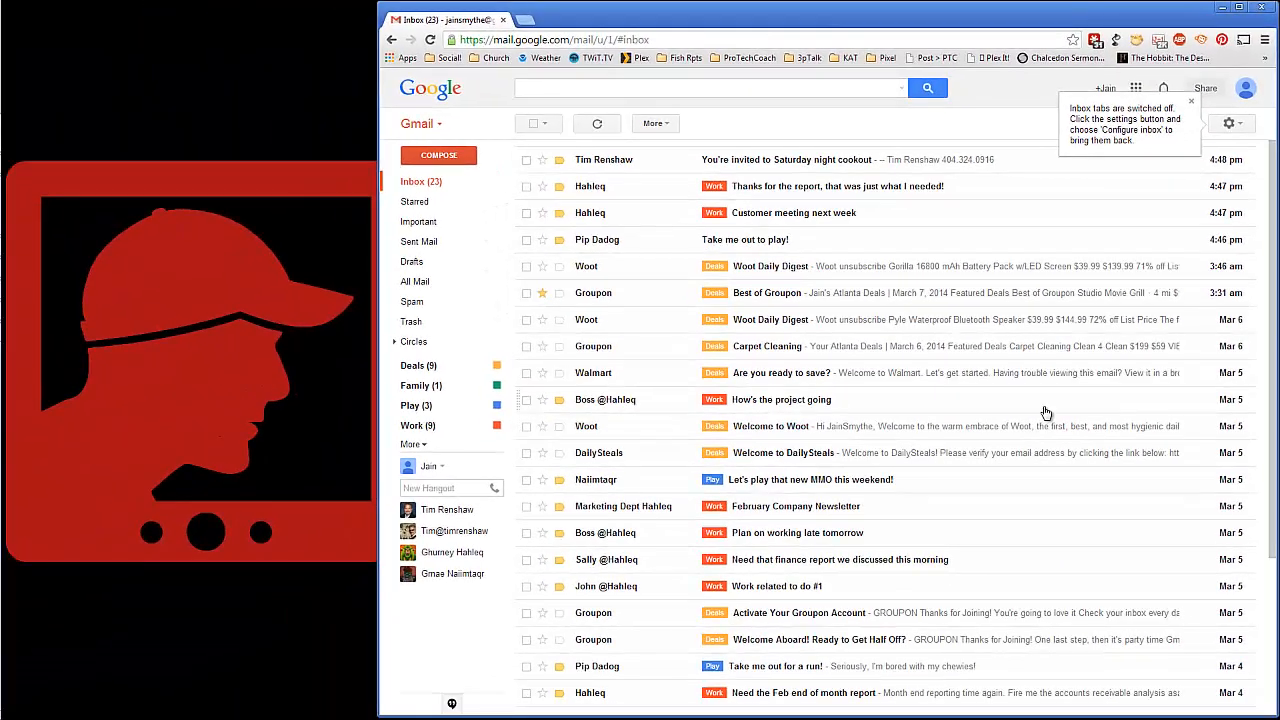
{"action": "scroll", "coordinate": [1045, 413], "scroll_direction": "down", "scroll_amount": 3}
{"action": "scroll", "coordinate": [1045, 413], "scroll_direction": "up", "scroll_amount": 3}
{"action": "left_click", "coordinate": [1191, 104]}
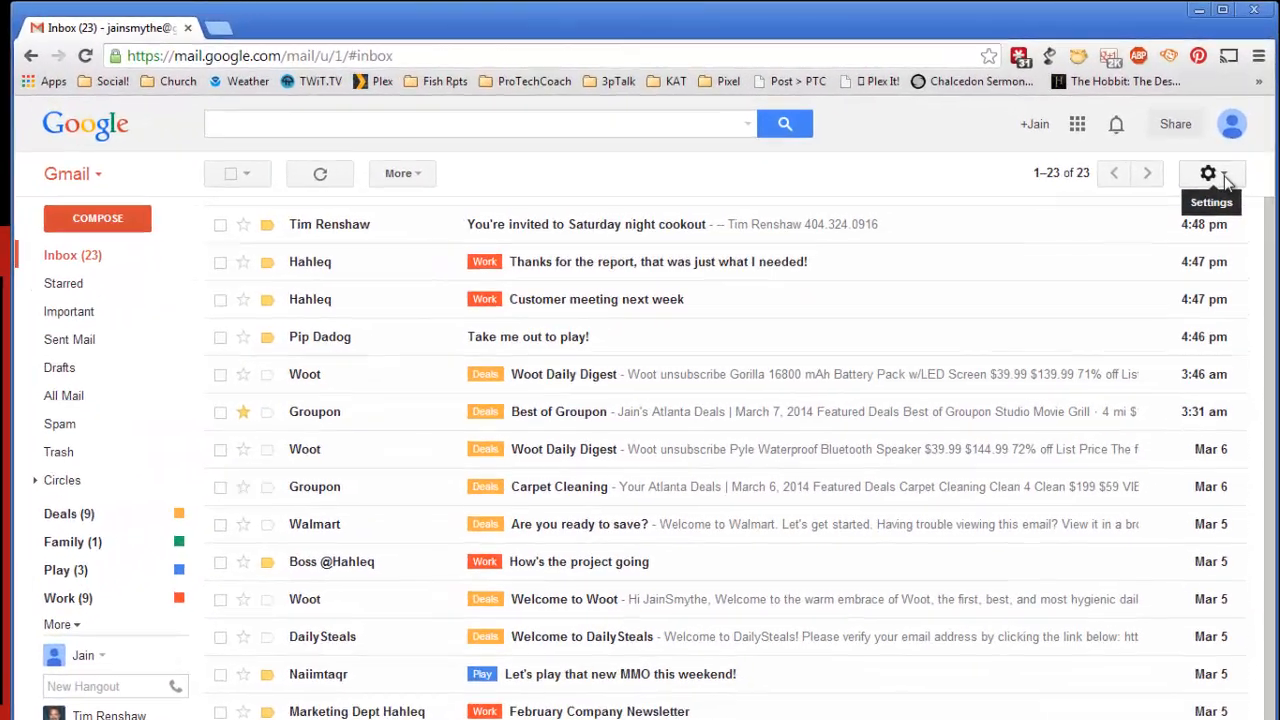
Step: Change the inbox type to Priority Inbox in the inbox settings
{"action": "left_click", "coordinate": [1225, 180]}
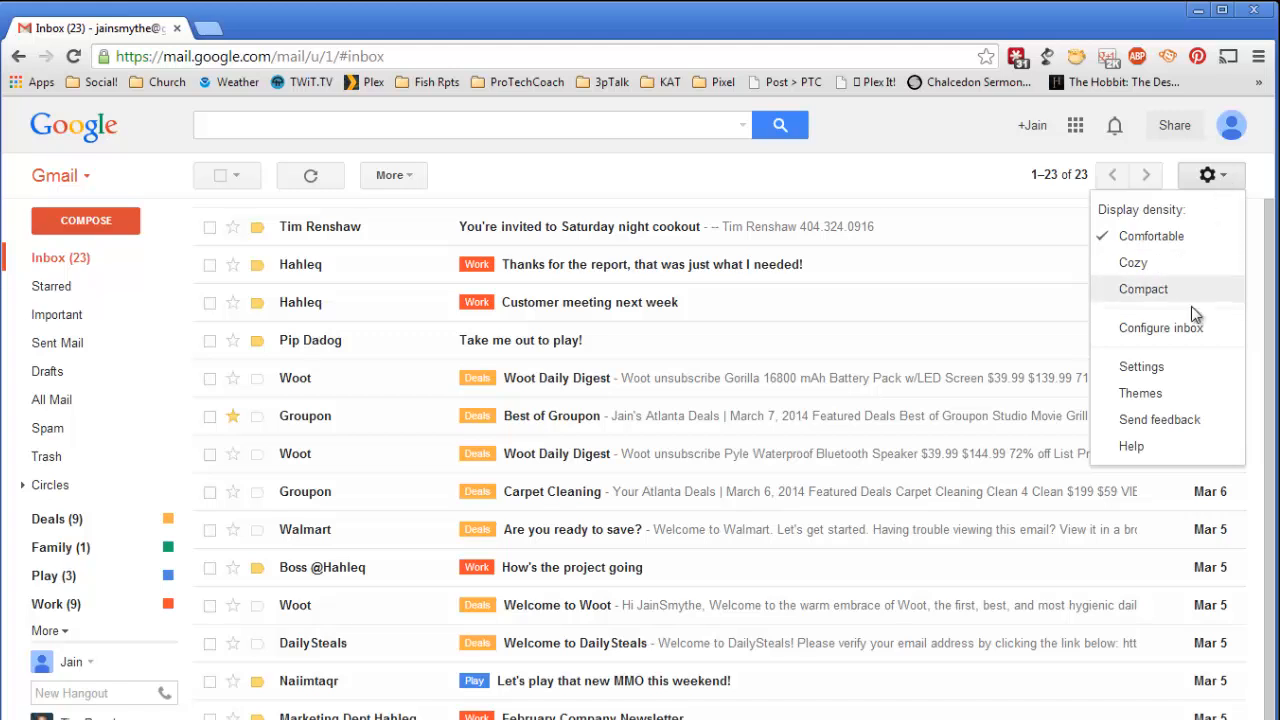
{"action": "left_click", "coordinate": [1142, 367]}
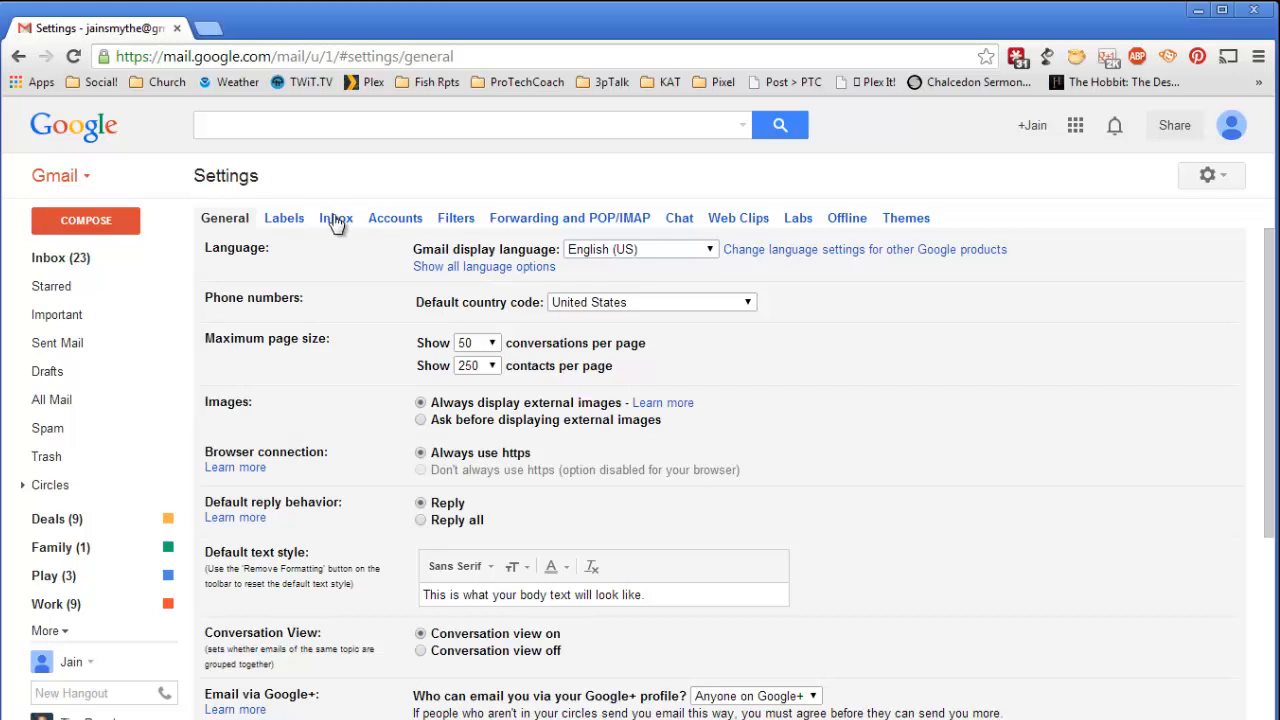
{"action": "left_click", "coordinate": [335, 216]}
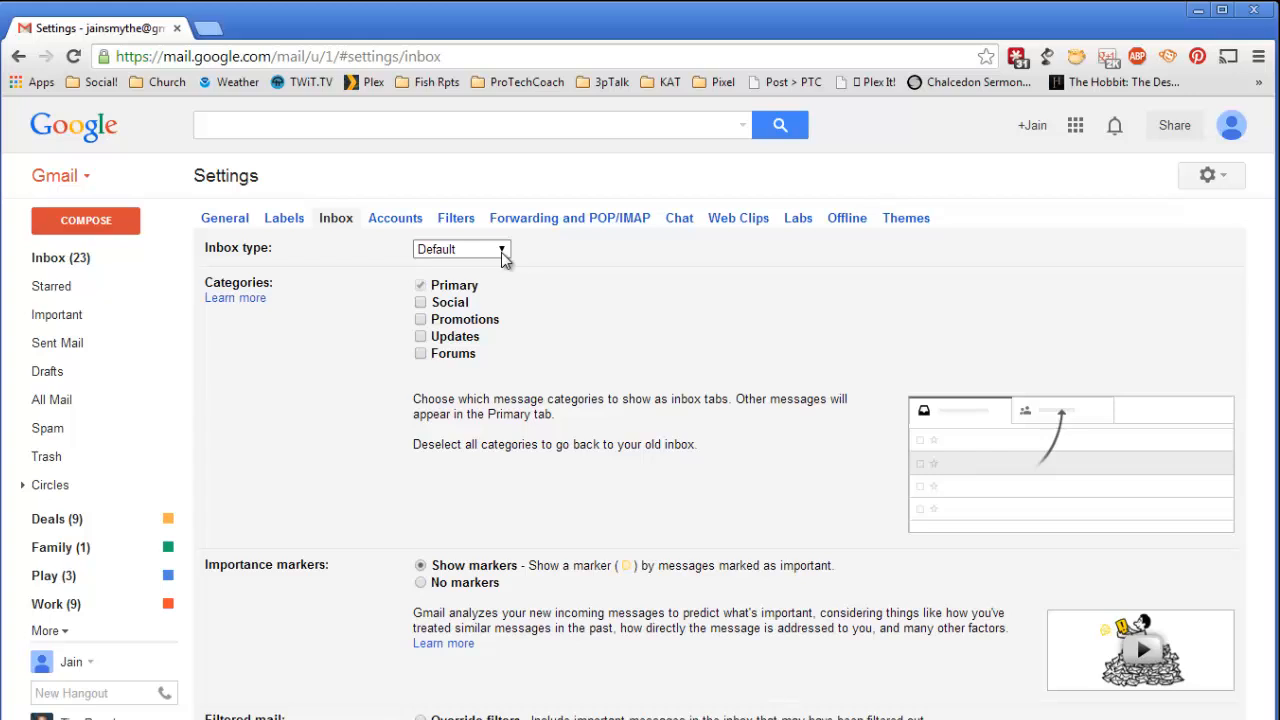
{"action": "mouse_move", "coordinate": [431, 326]}
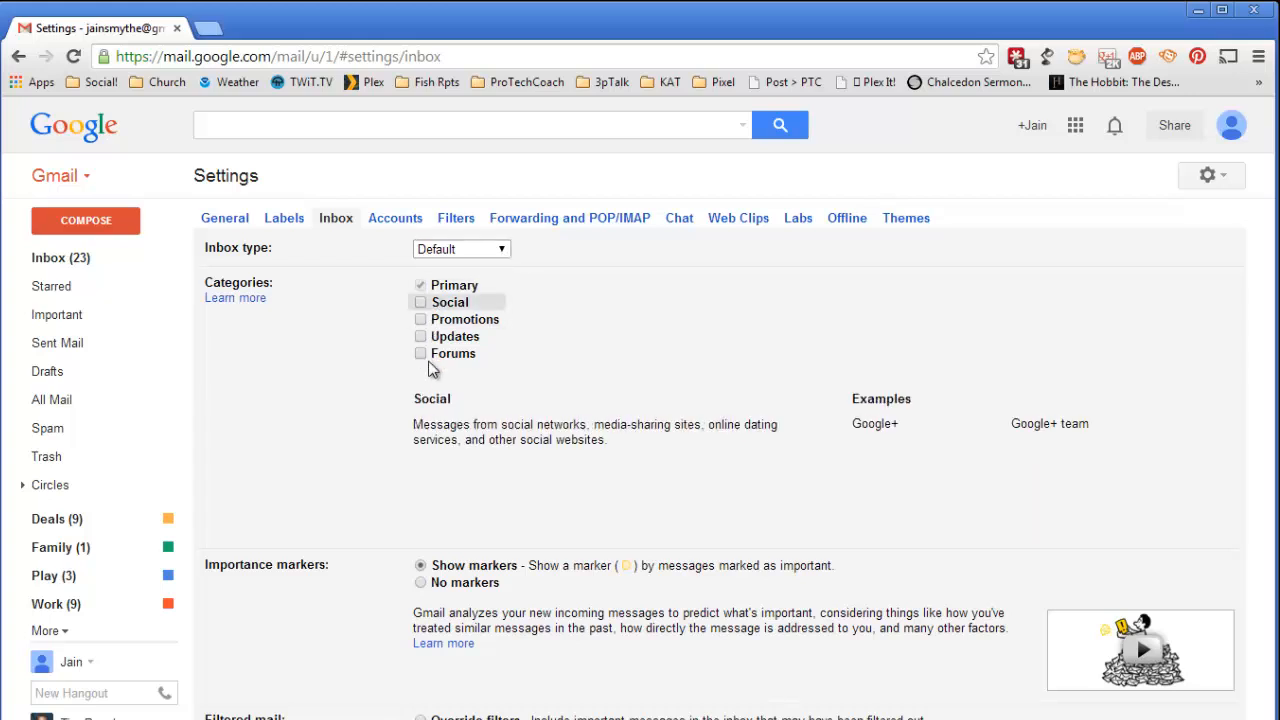
{"action": "mouse_move", "coordinate": [436, 366]}
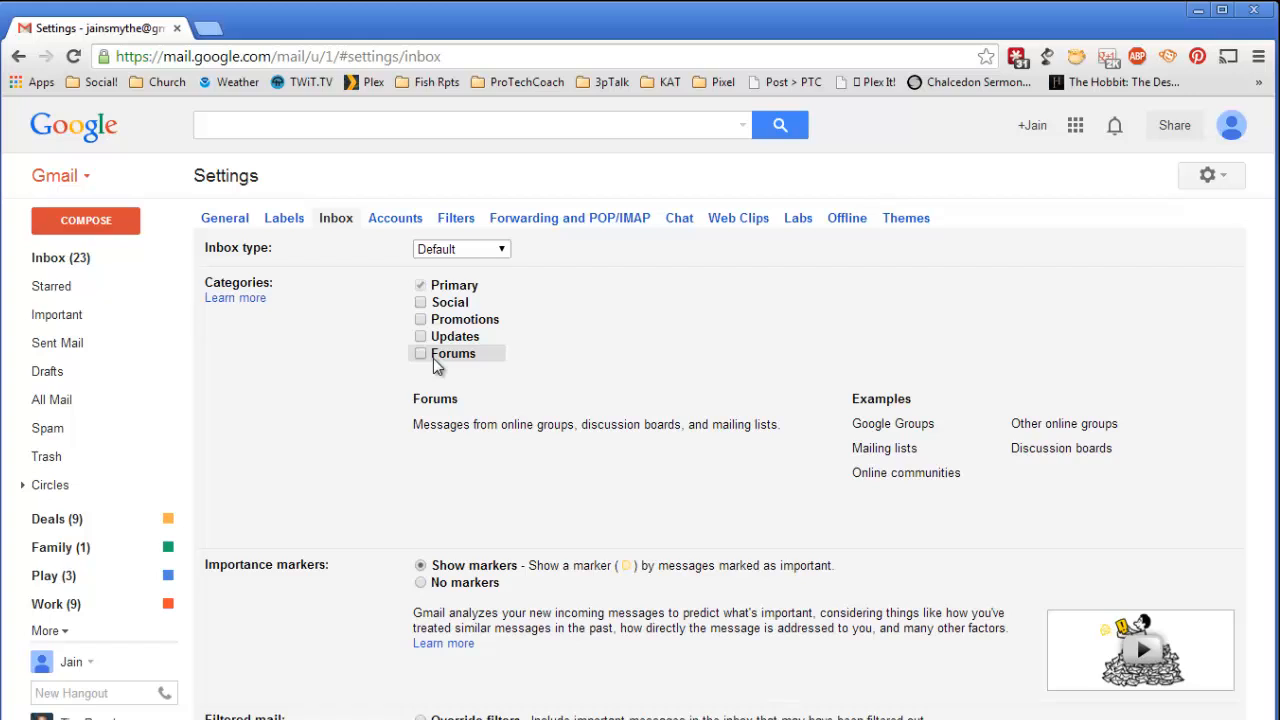
{"action": "left_click", "coordinate": [502, 258]}
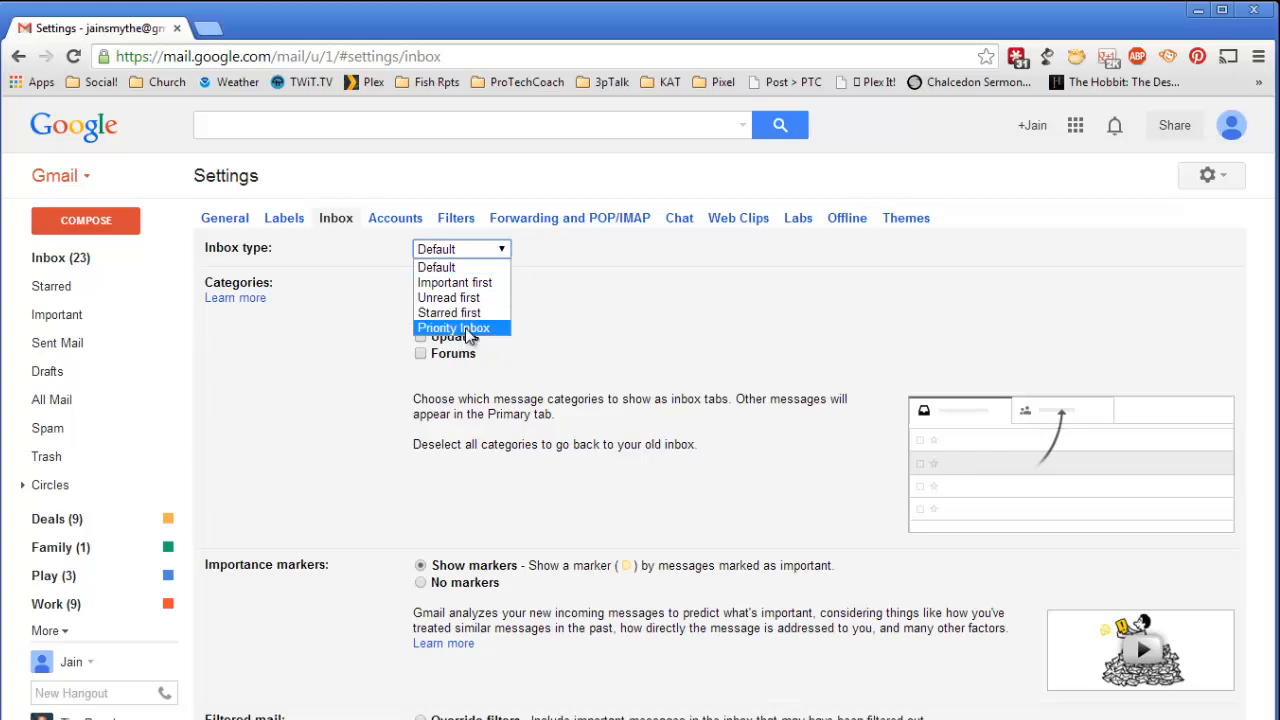
{"action": "left_click", "coordinate": [469, 330]}
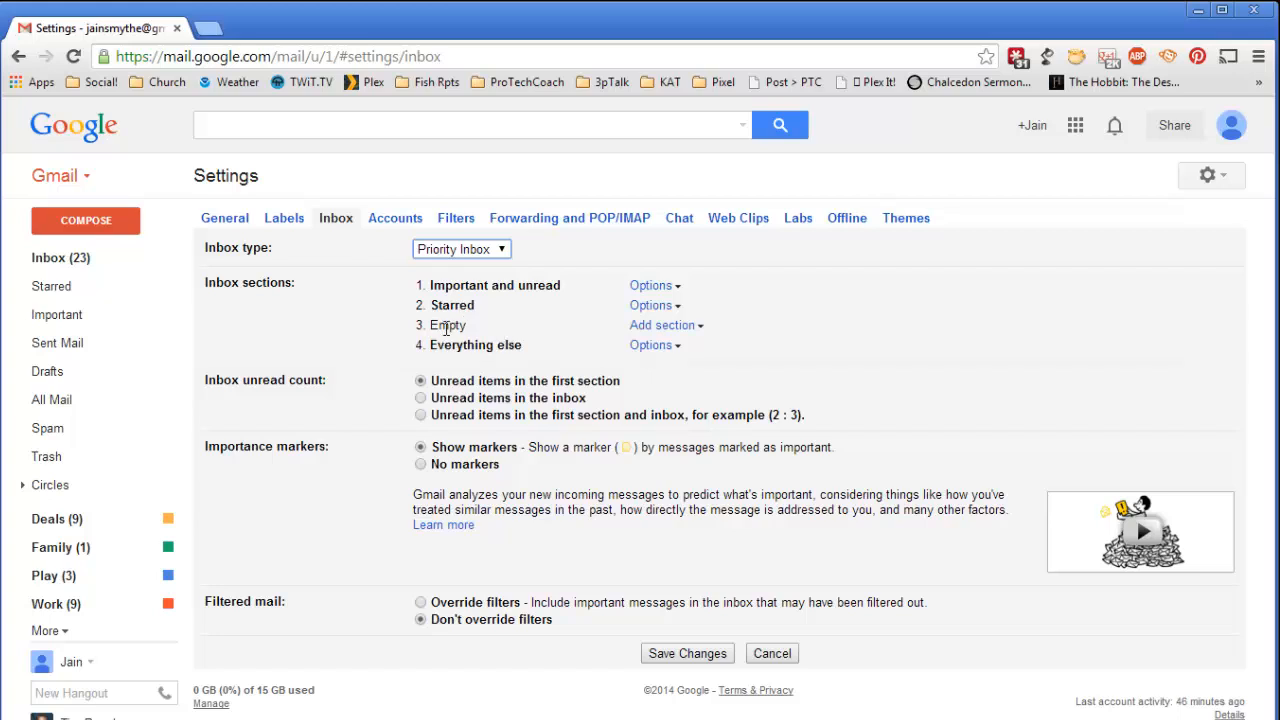
Step: Check the choices for the empty third inbox section without adding one, and save the inbox settings
{"action": "left_click", "coordinate": [681, 328]}
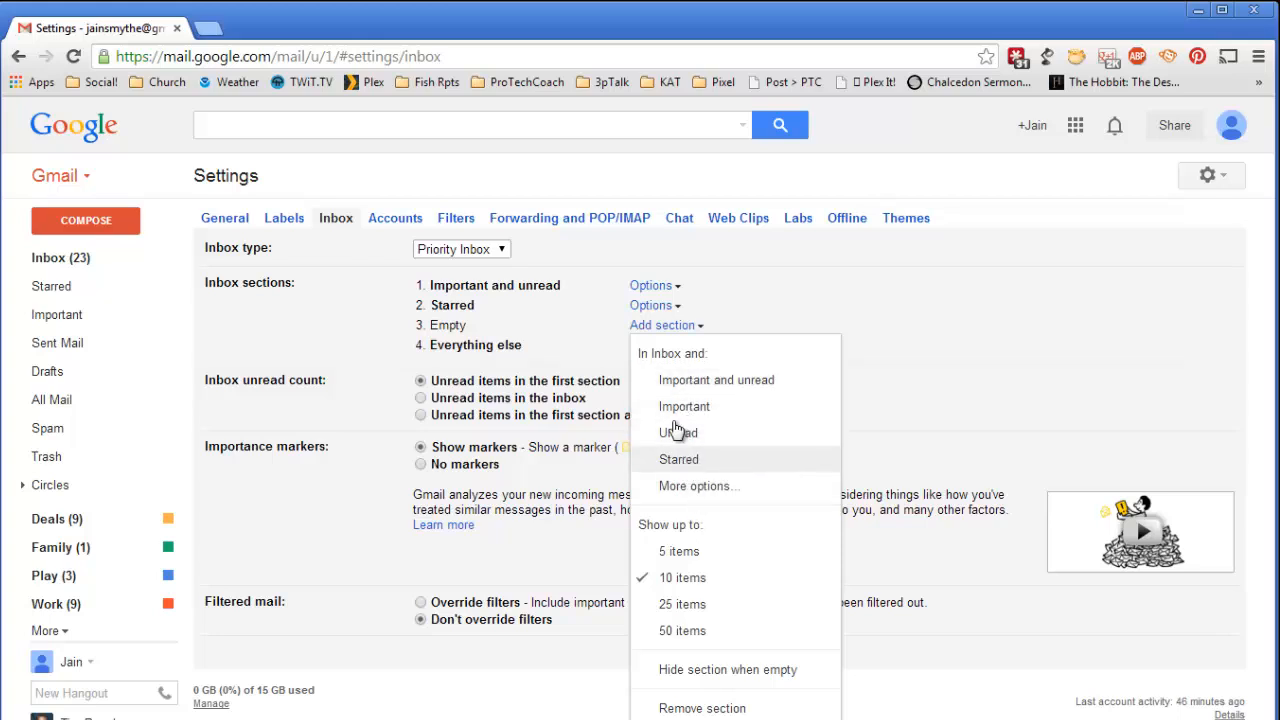
{"action": "left_click", "coordinate": [944, 284]}
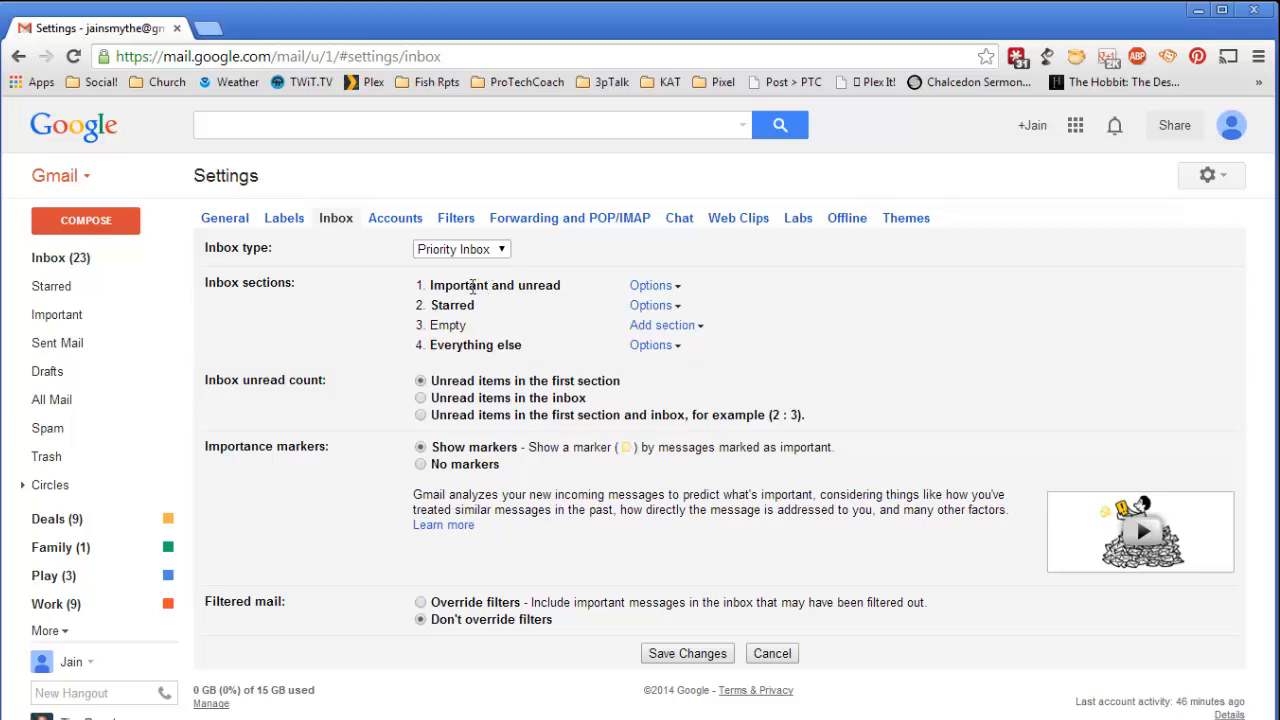
{"action": "left_click", "coordinate": [716, 658]}
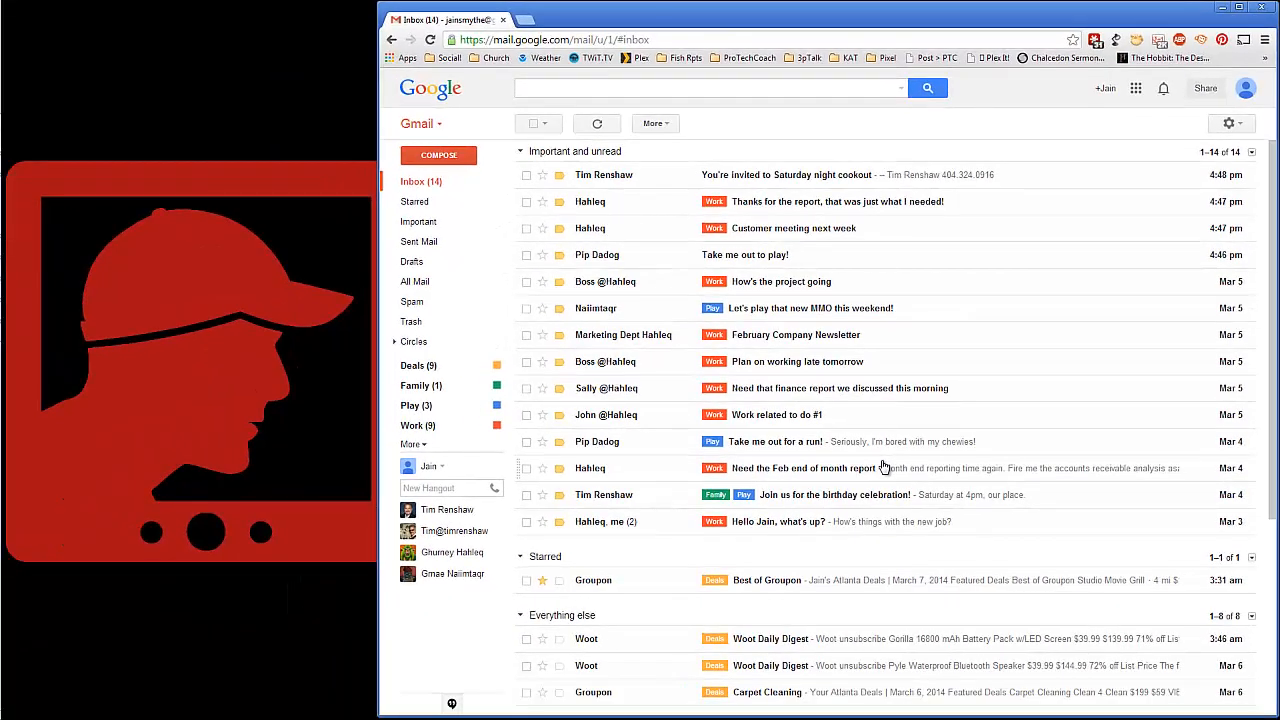
Step: Collapse the Important and unread, Starred, and Everything else sections of the inbox
{"action": "scroll", "coordinate": [884, 466], "scroll_direction": "down", "scroll_amount": 3}
{"action": "scroll", "coordinate": [884, 466], "scroll_direction": "up", "scroll_amount": 3}
{"action": "left_click", "coordinate": [521, 156]}
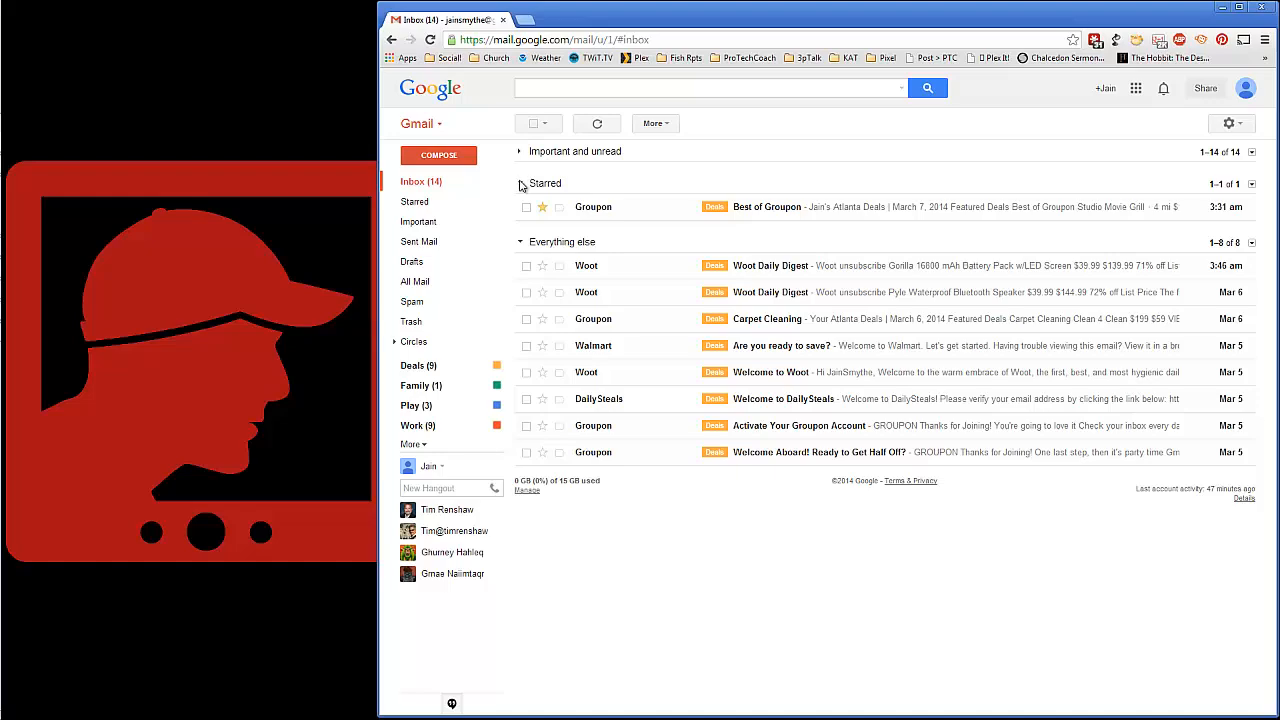
{"action": "left_click", "coordinate": [521, 185]}
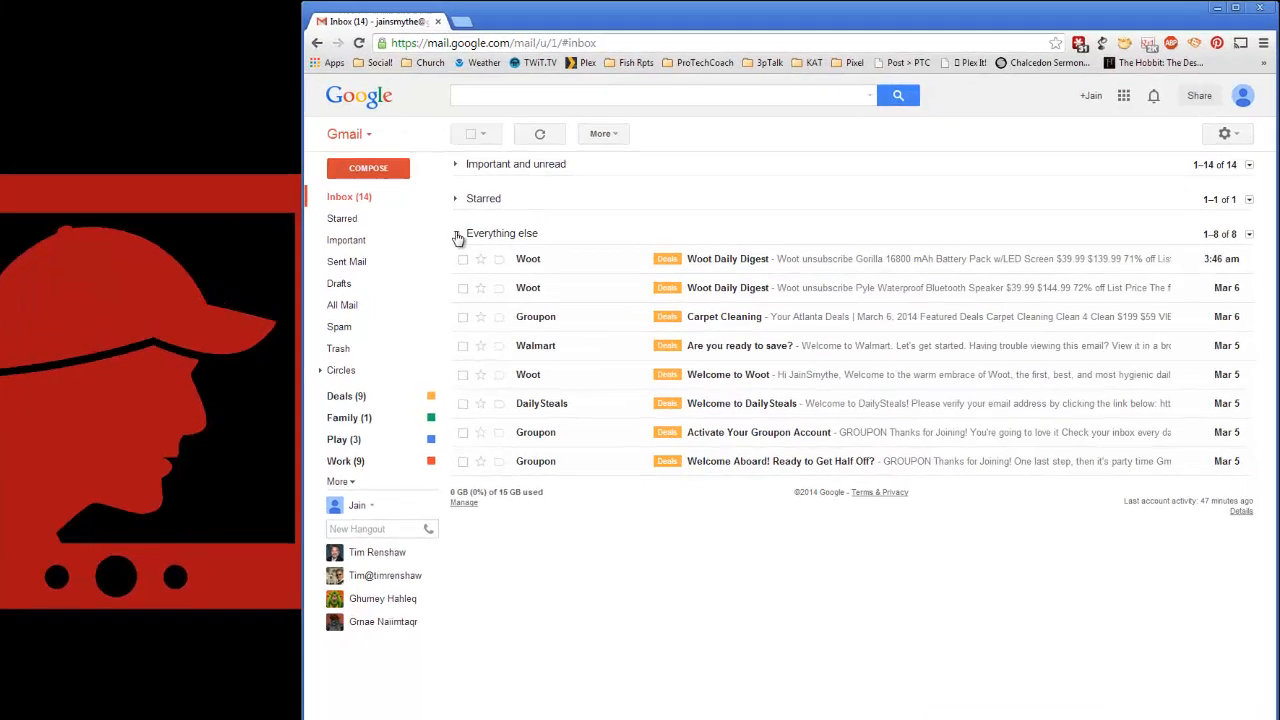
{"action": "left_click", "coordinate": [520, 215]}
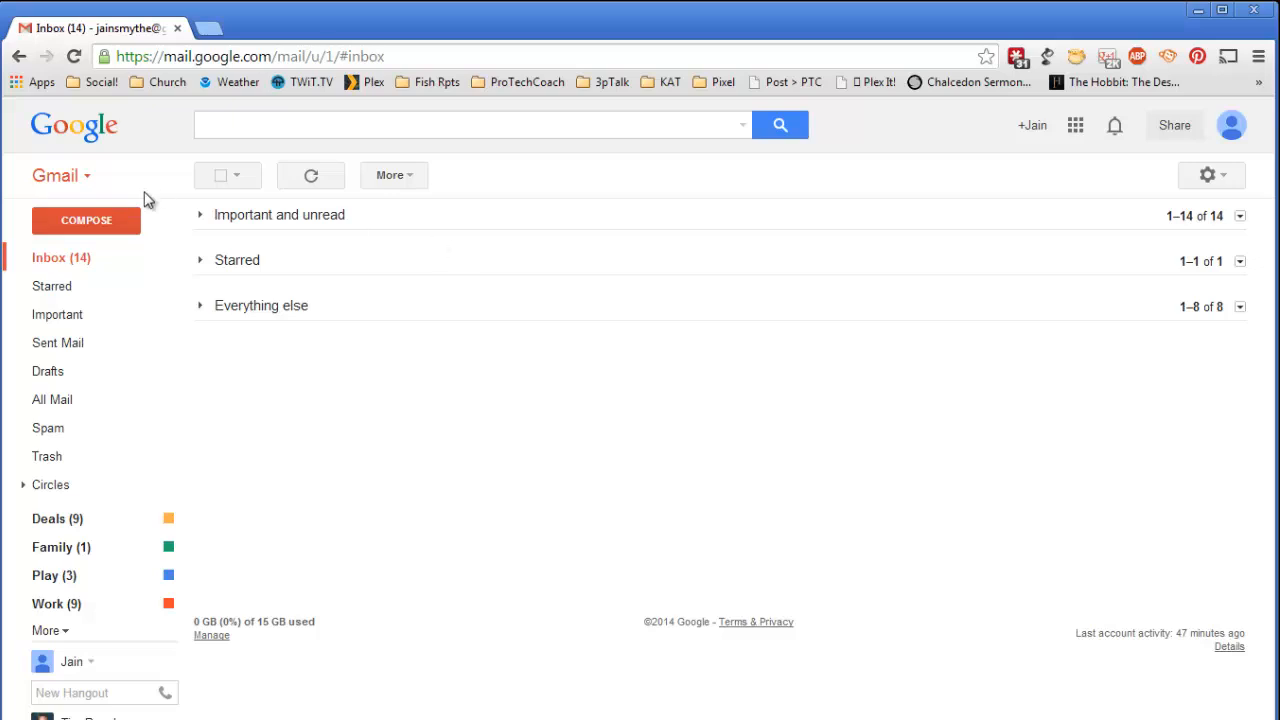
Step: Mark "Take me out to play!" and "Take me out for a run!" under Important and unread as not important and refresh the inbox
{"action": "left_click", "coordinate": [201, 218]}
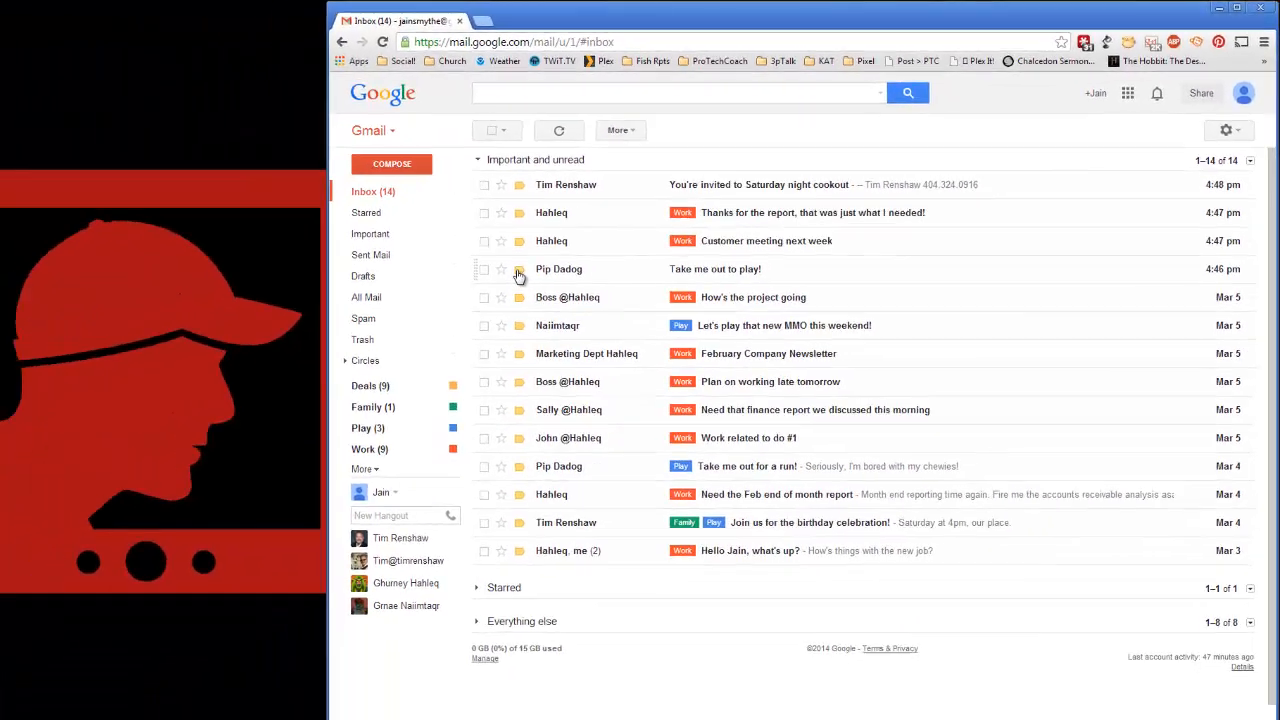
{"action": "mouse_move", "coordinate": [519, 274]}
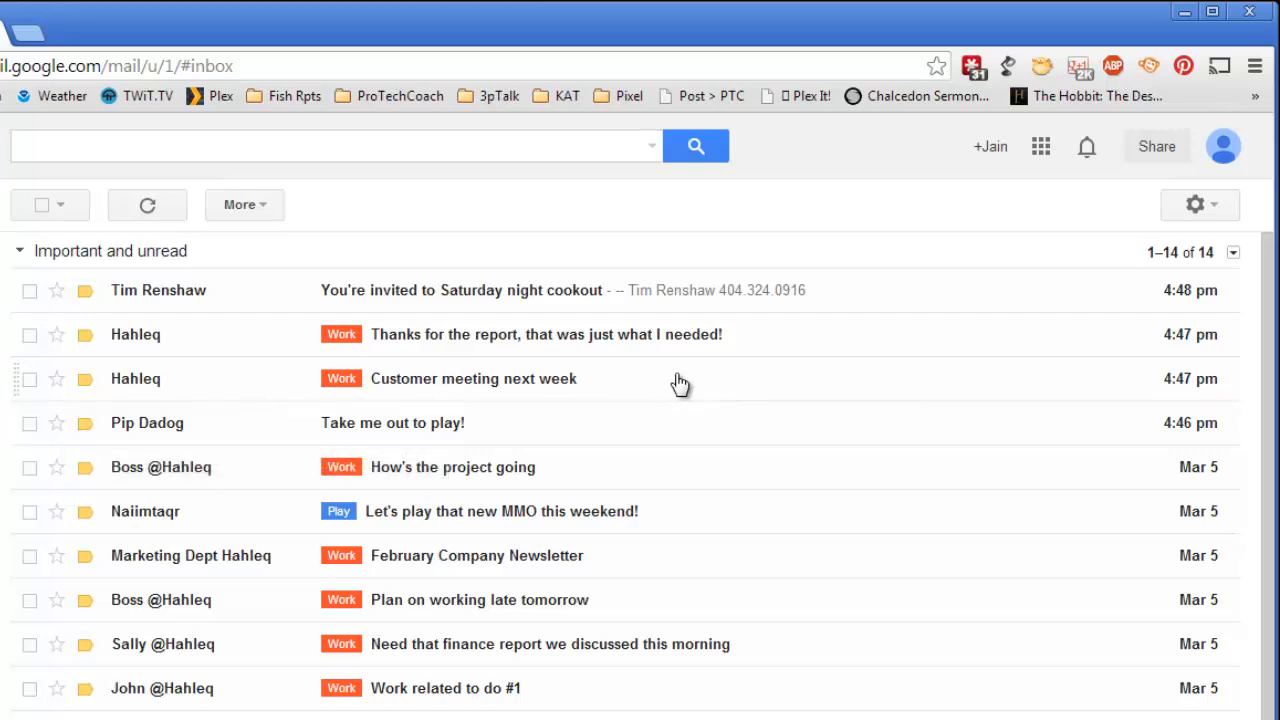
{"action": "left_click", "coordinate": [86, 424]}
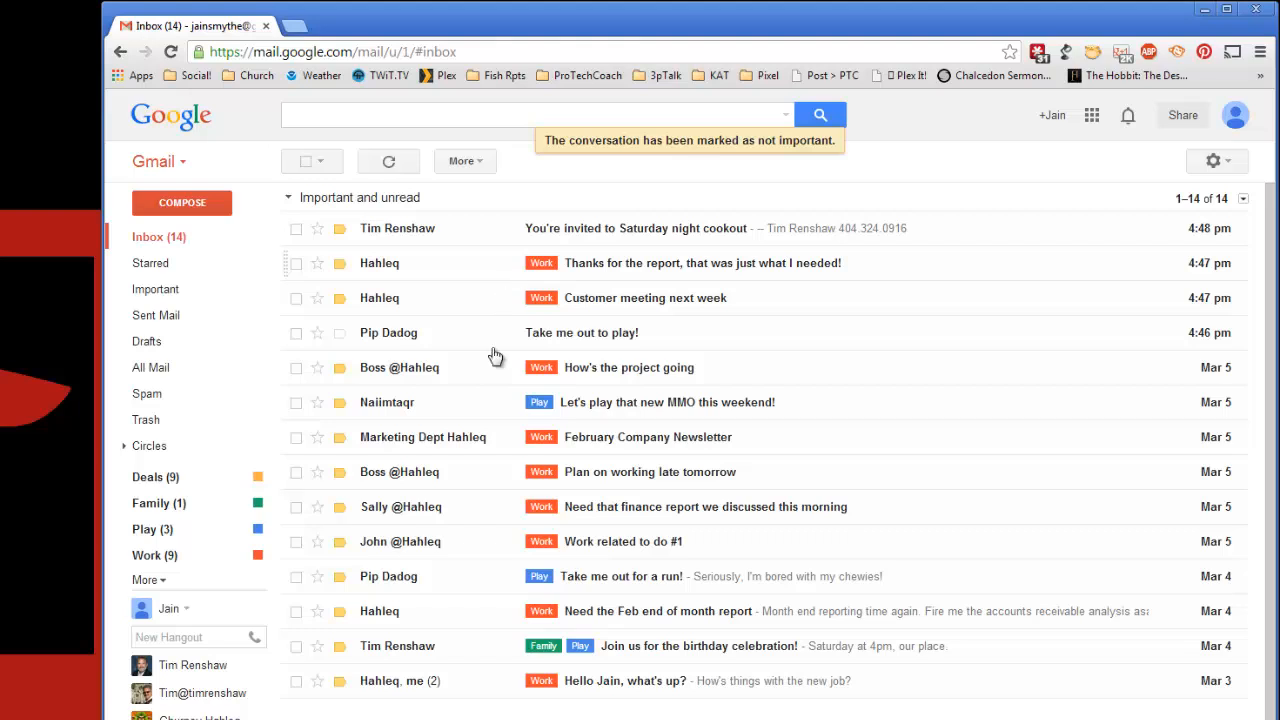
{"action": "left_click", "coordinate": [341, 579]}
{"action": "left_click", "coordinate": [389, 165]}
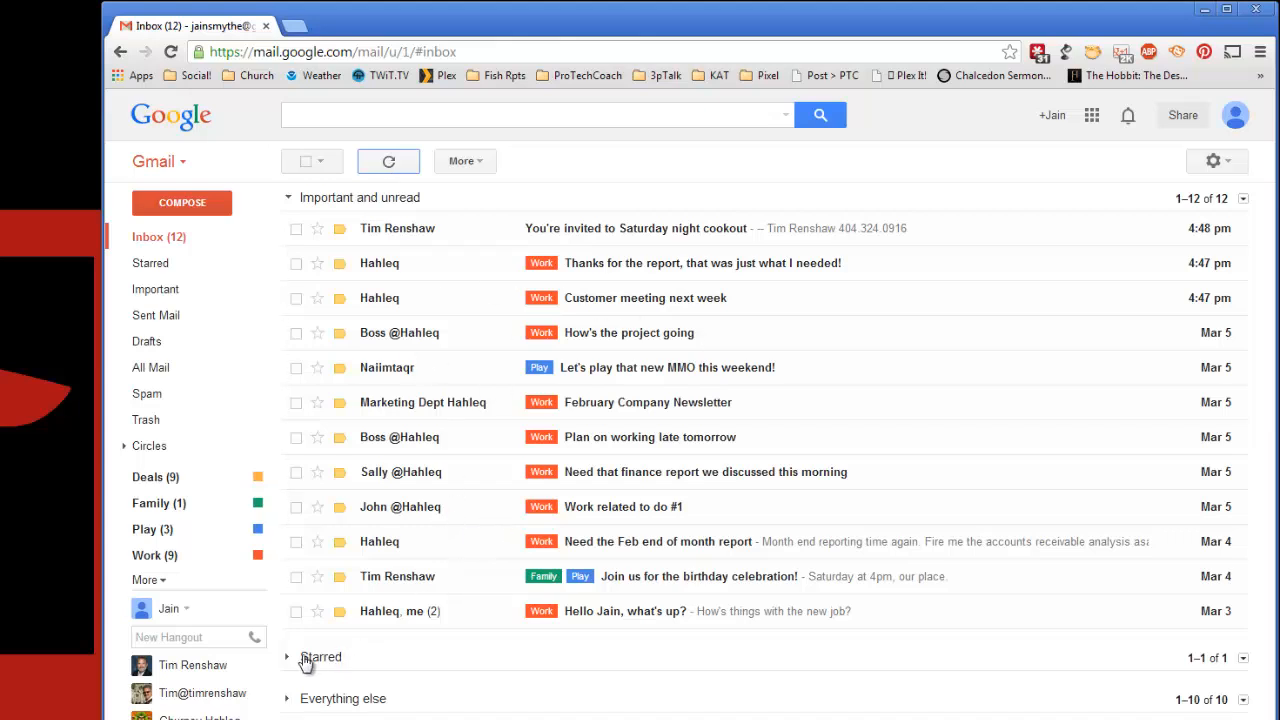
Step: Expand the Everything else and Starred sections and review how messages are sorted across the inbox
{"action": "left_click", "coordinate": [289, 700]}
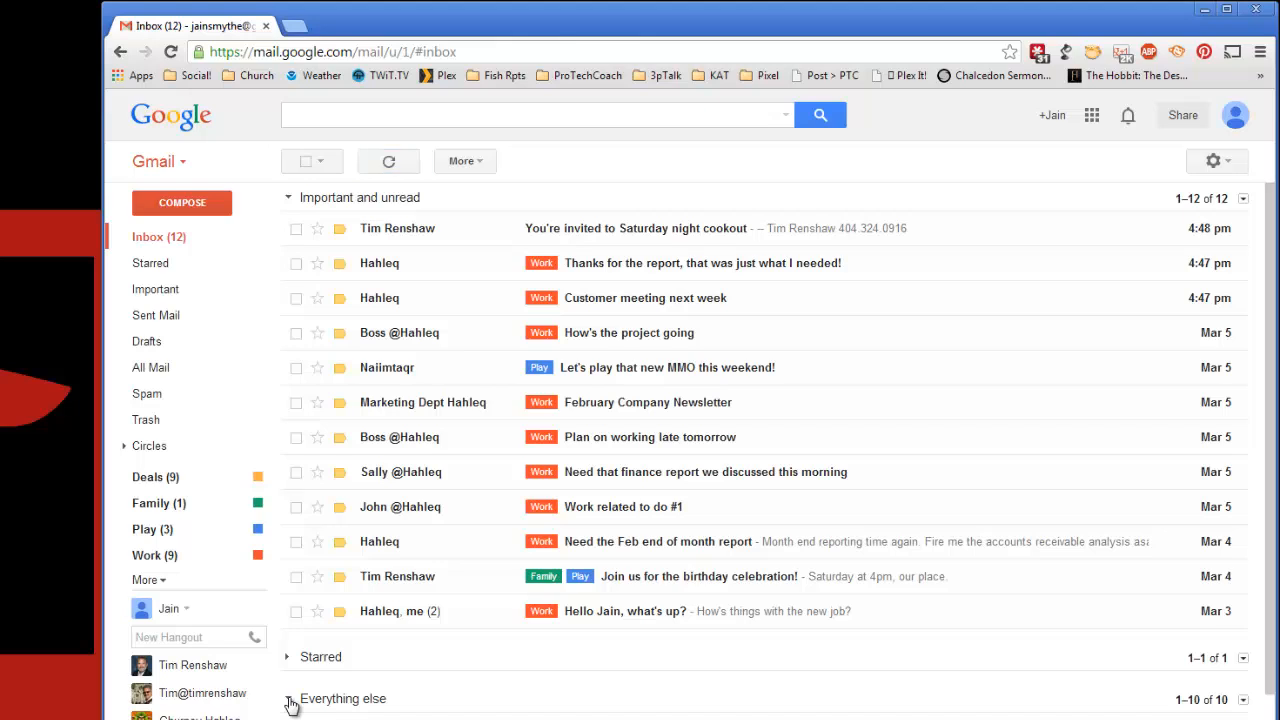
{"action": "scroll", "coordinate": [466, 674], "scroll_direction": "down", "scroll_amount": 3}
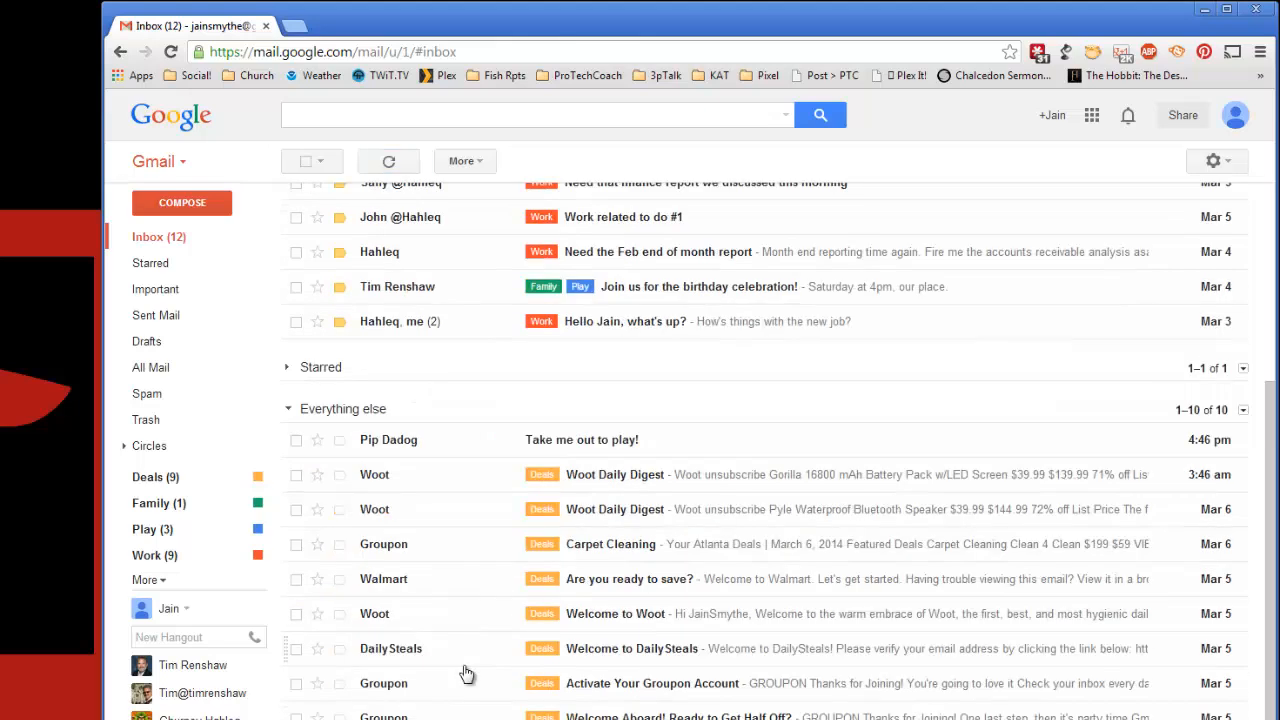
{"action": "left_click", "coordinate": [289, 369]}
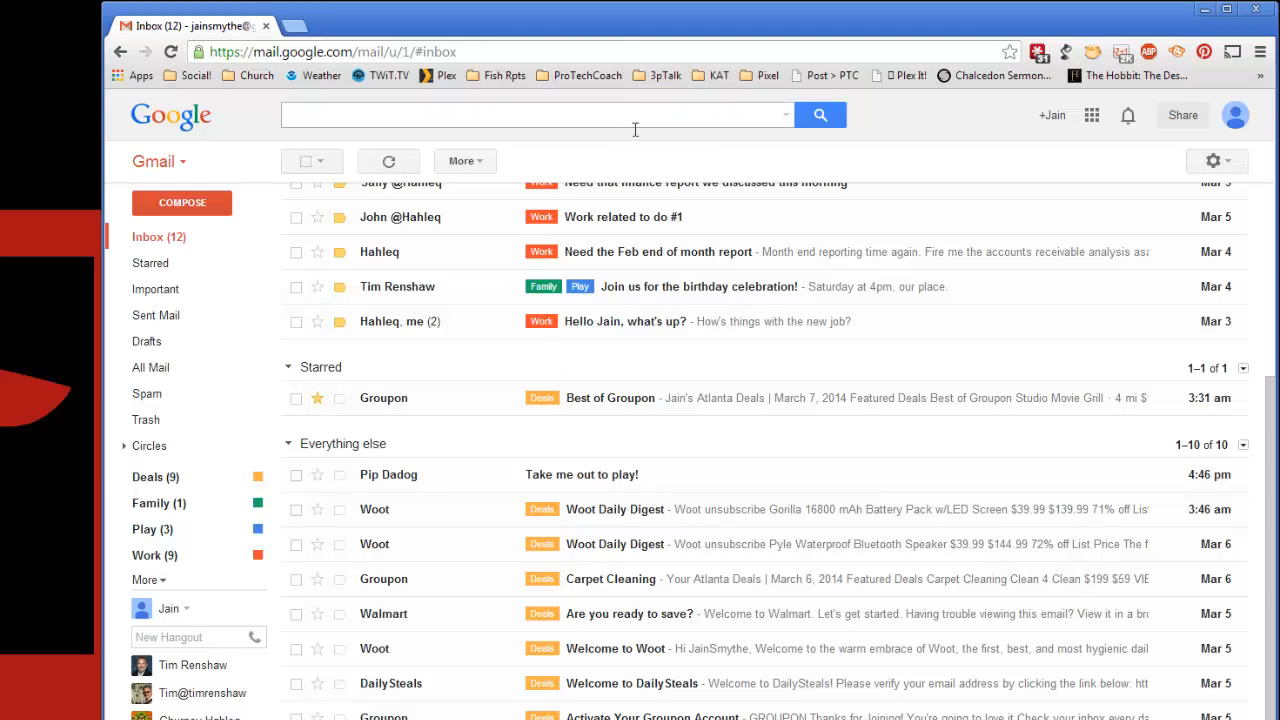
{"action": "scroll", "coordinate": [1030, 355], "scroll_direction": "up", "scroll_amount": 3}
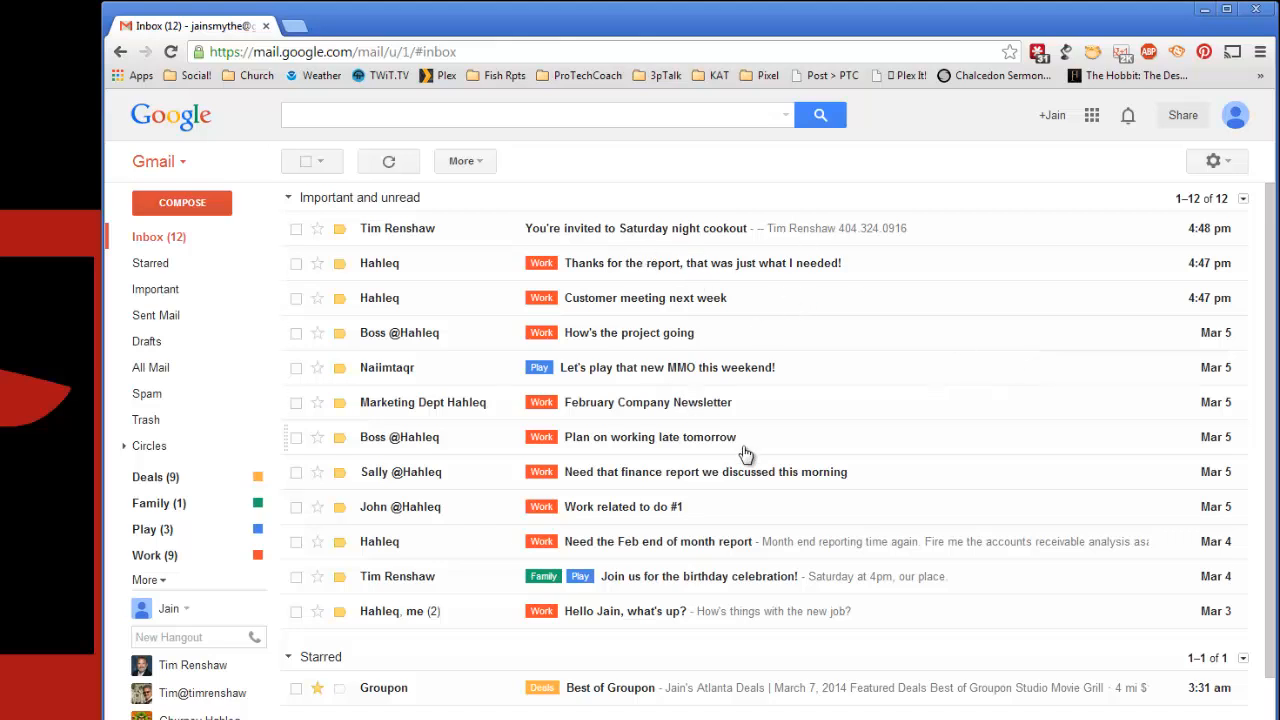
{"action": "scroll", "coordinate": [743, 451], "scroll_direction": "down", "scroll_amount": 3}
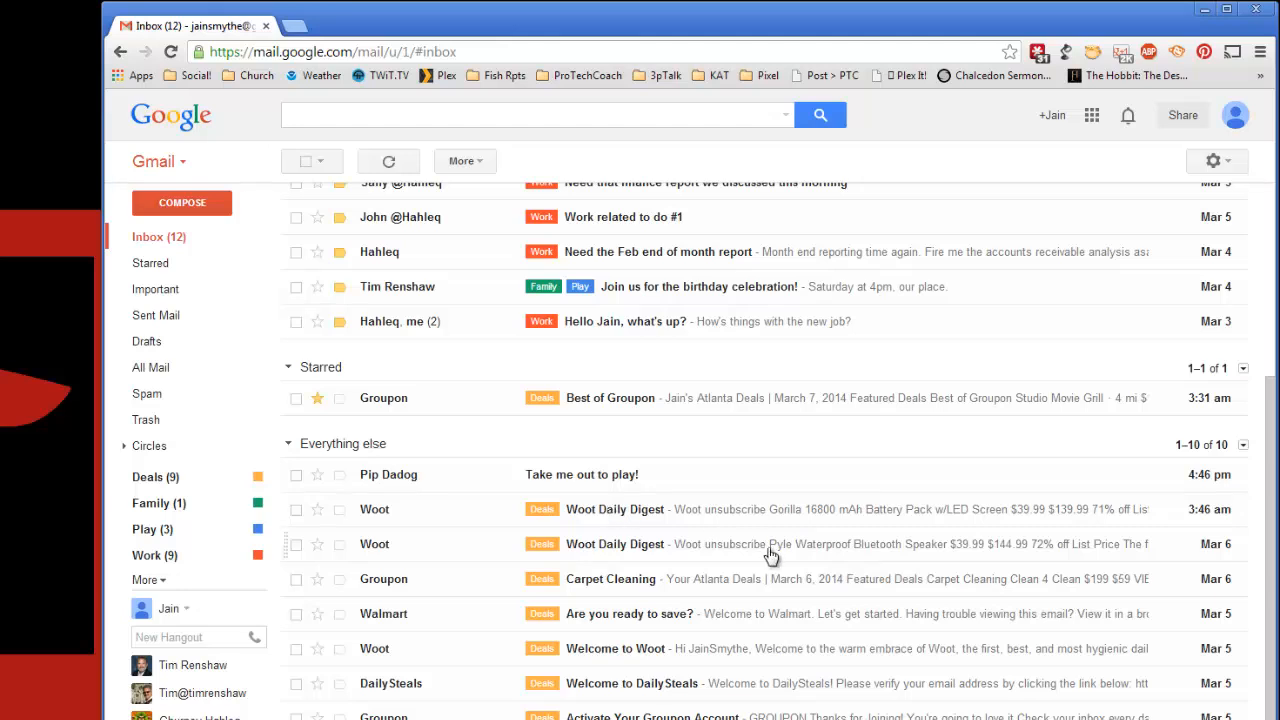
{"action": "scroll", "coordinate": [770, 555], "scroll_direction": "up", "scroll_amount": 5}
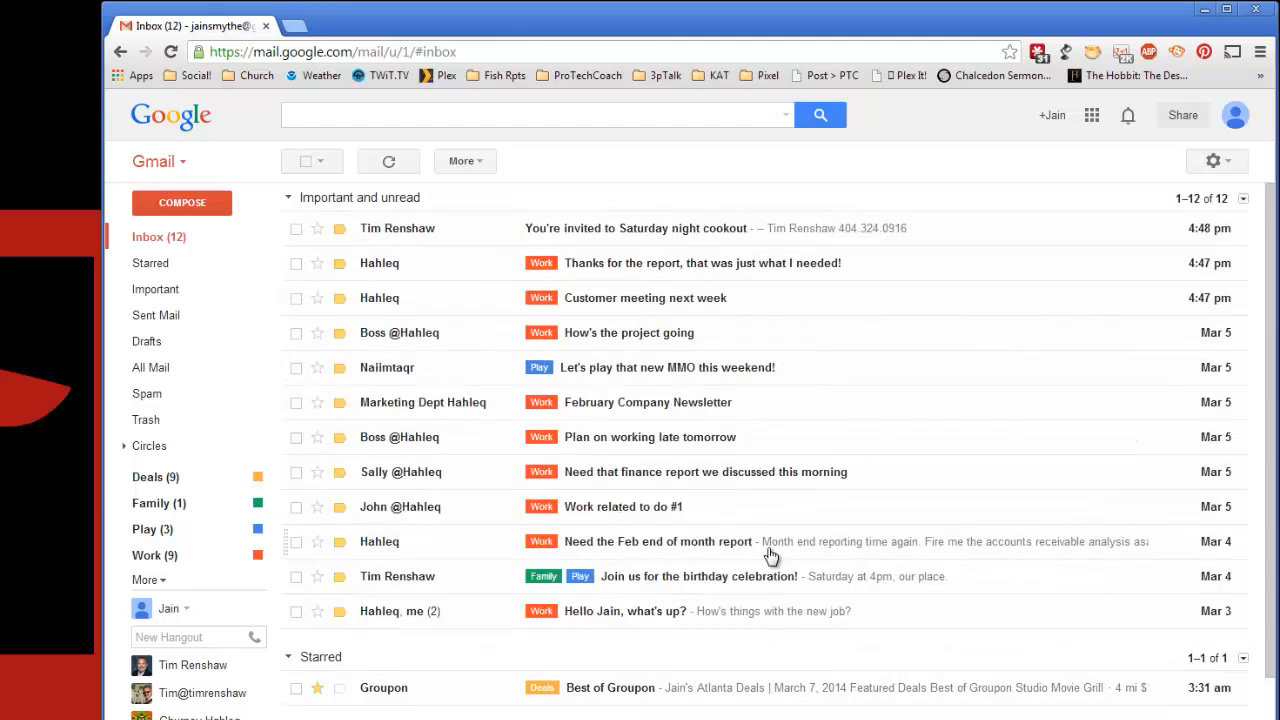
Step: Open the Mar 3 Work conversation under Important and unread and archive it
{"action": "left_click", "coordinate": [666, 613]}
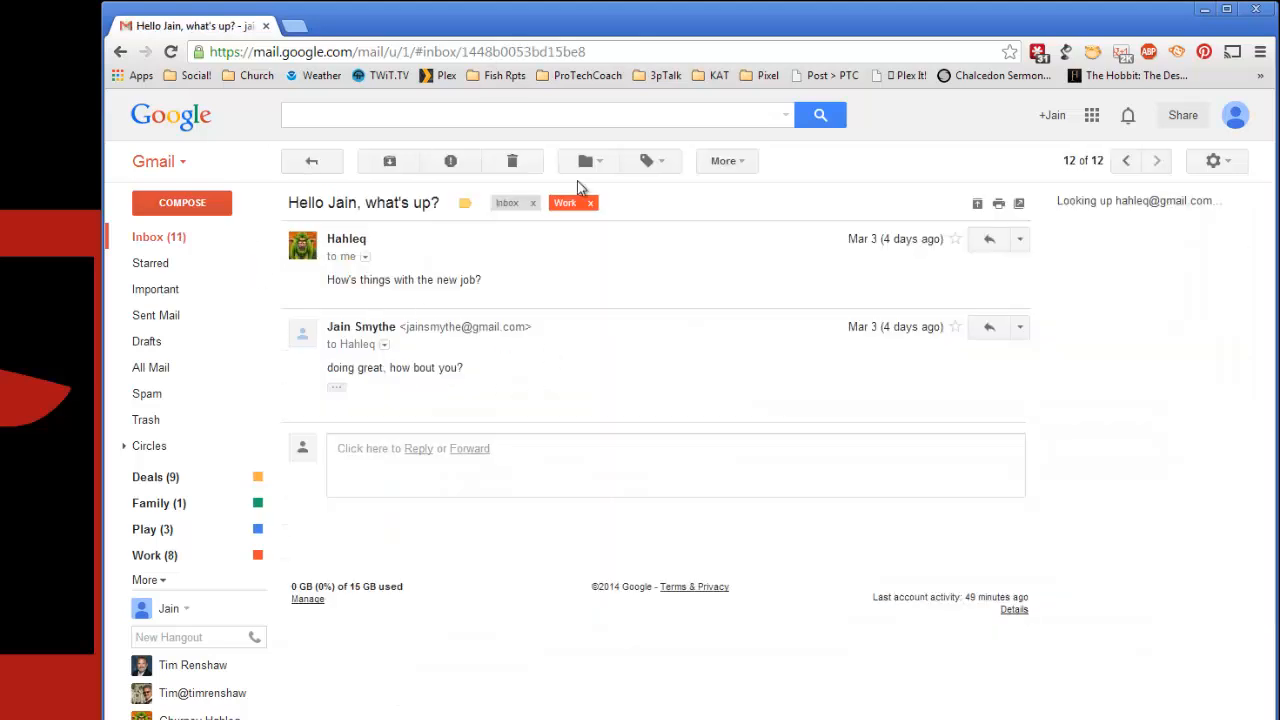
{"action": "left_click", "coordinate": [389, 163]}
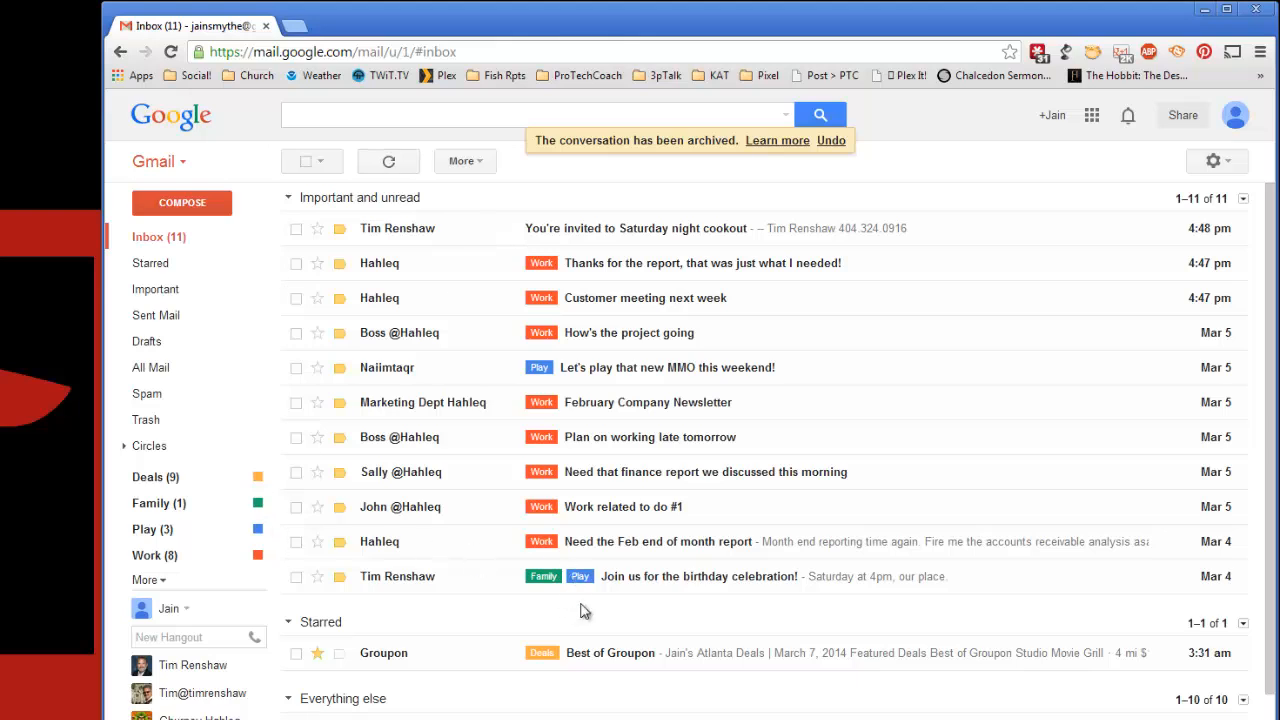
Step: Reply "see ya there" to the message "Join us for the birthday celebration!" and archive the conversation
{"action": "left_click", "coordinate": [677, 579]}
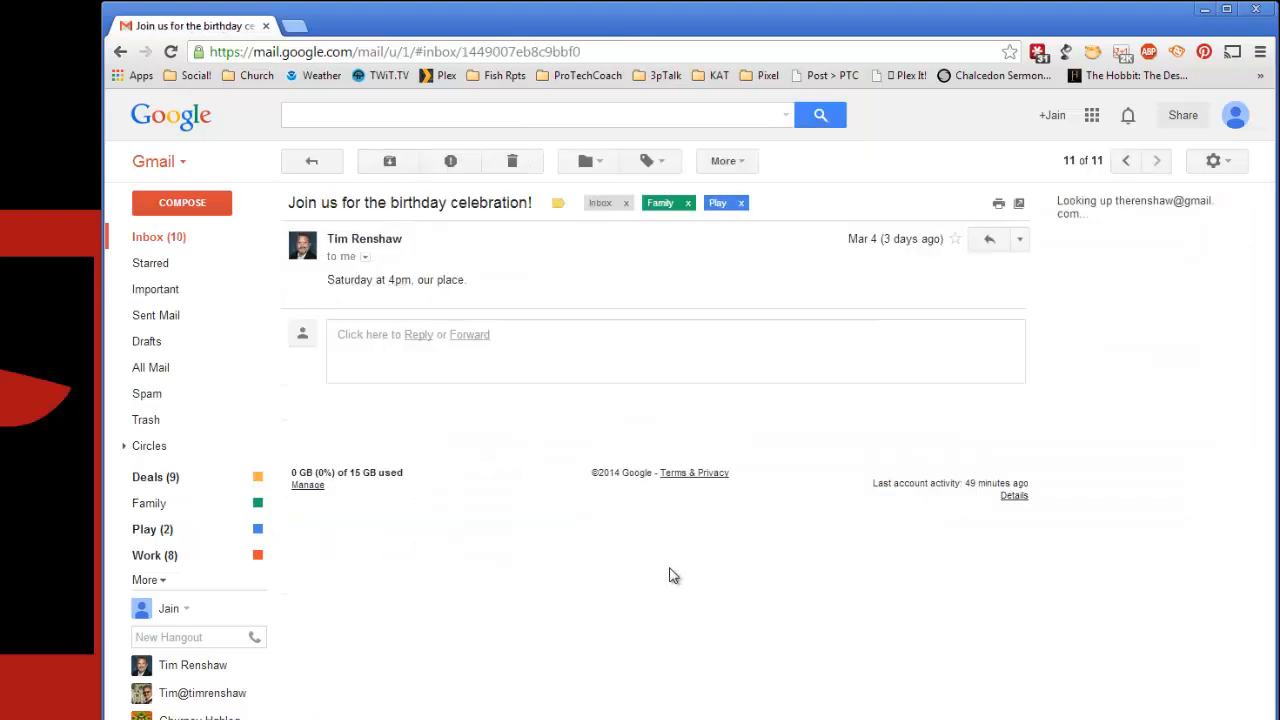
{"action": "left_click", "coordinate": [417, 335]}
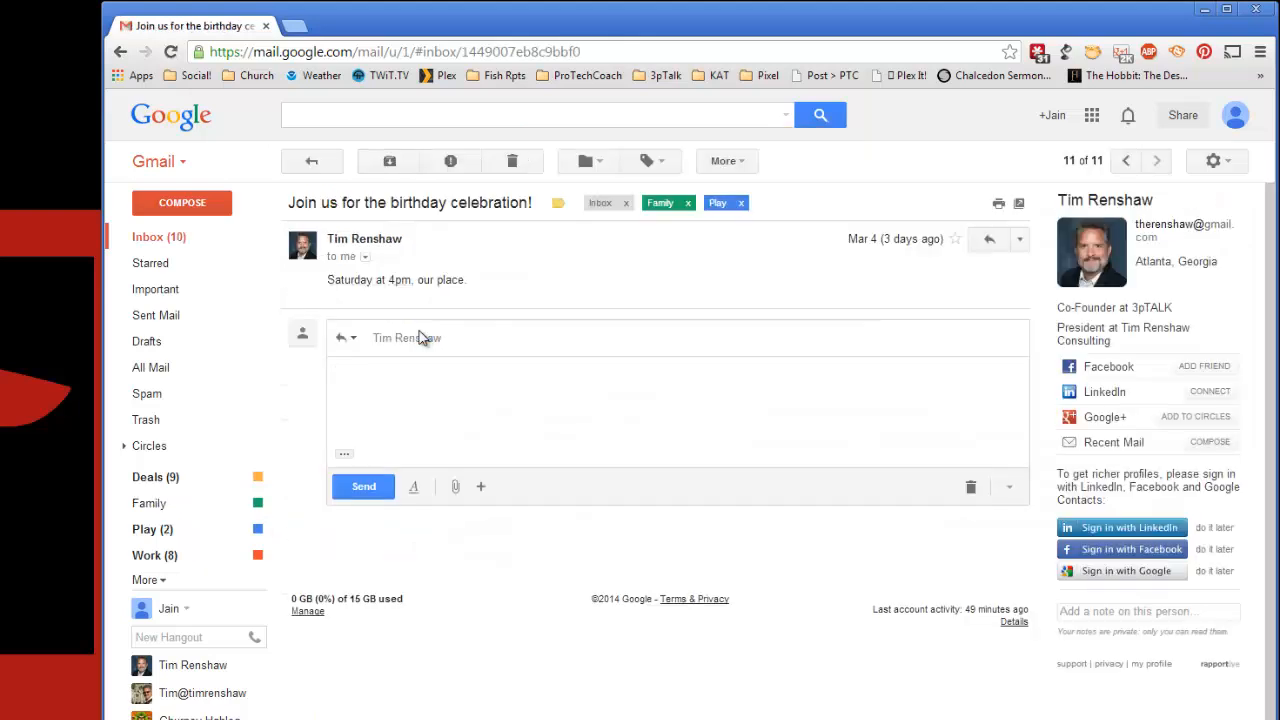
{"action": "type", "text": "see ya there"}
{"action": "left_click", "coordinate": [376, 489]}
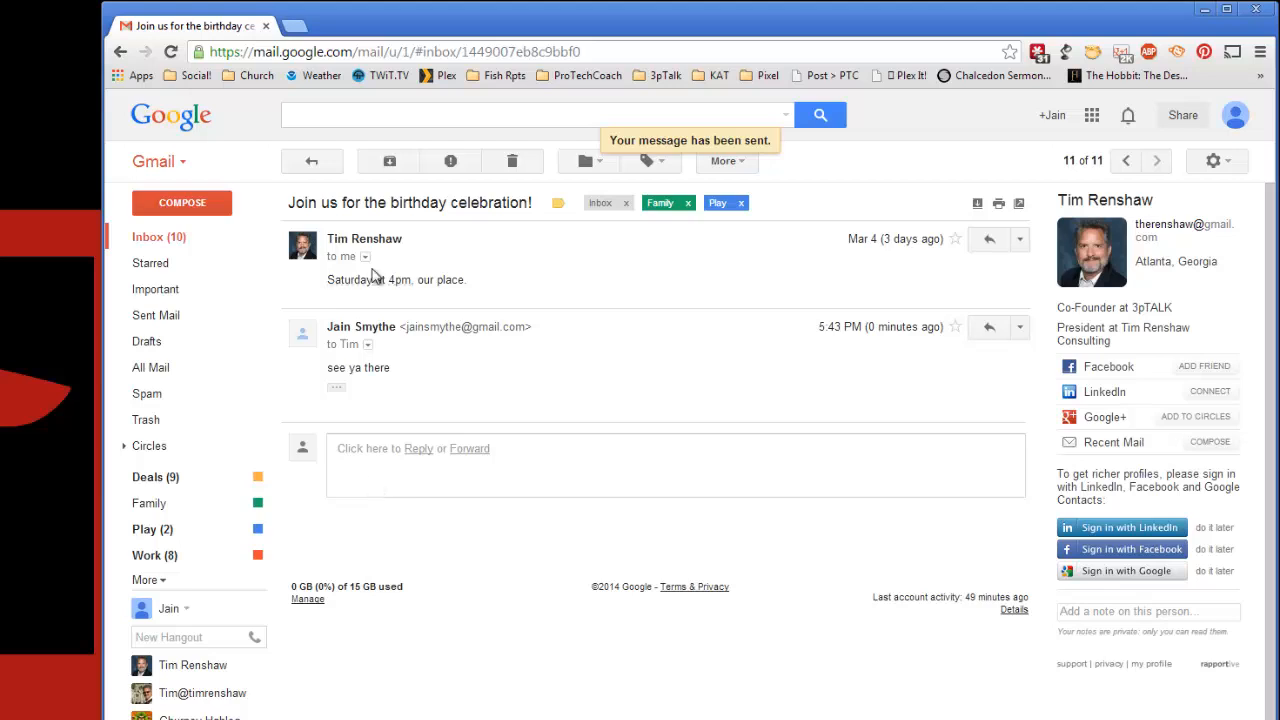
{"action": "left_click", "coordinate": [388, 163]}
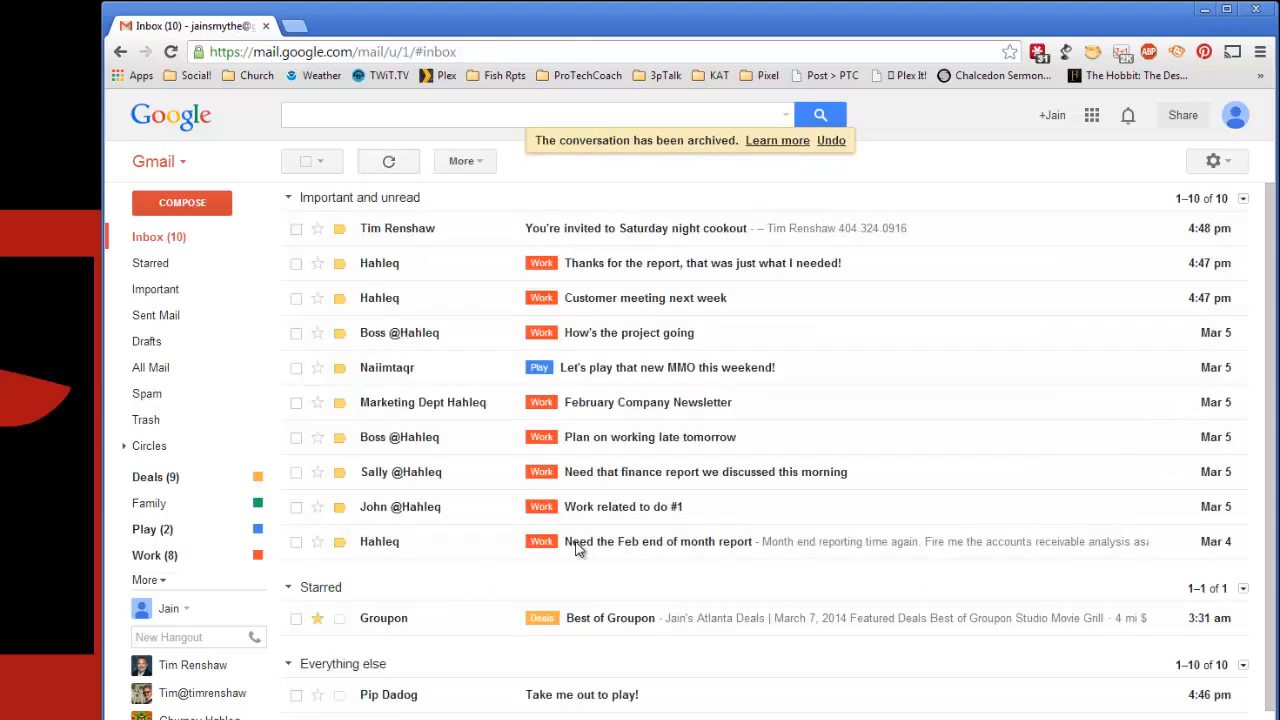
Step: Open and archive the starred "Best of Groupon" message, and set the Starred section to hide when empty
{"action": "scroll", "coordinate": [766, 391], "scroll_direction": "down", "scroll_amount": 3}
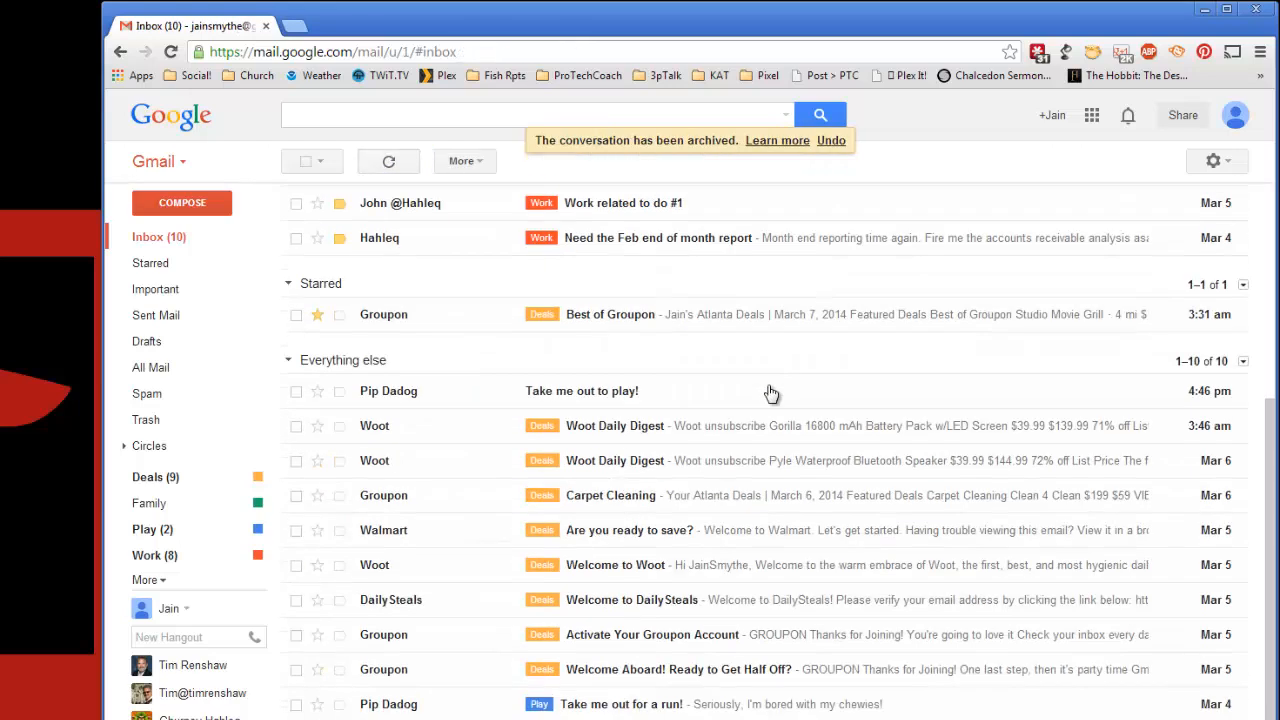
{"action": "left_click", "coordinate": [619, 318]}
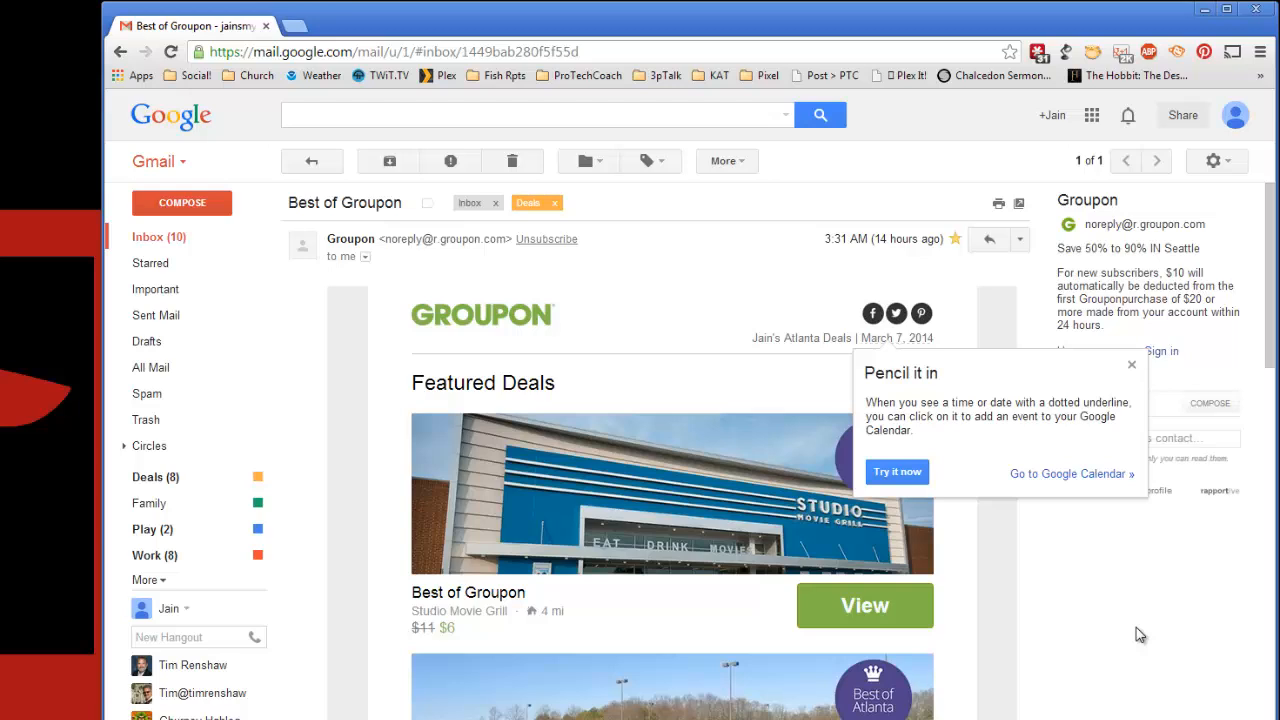
{"action": "left_click", "coordinate": [1131, 366]}
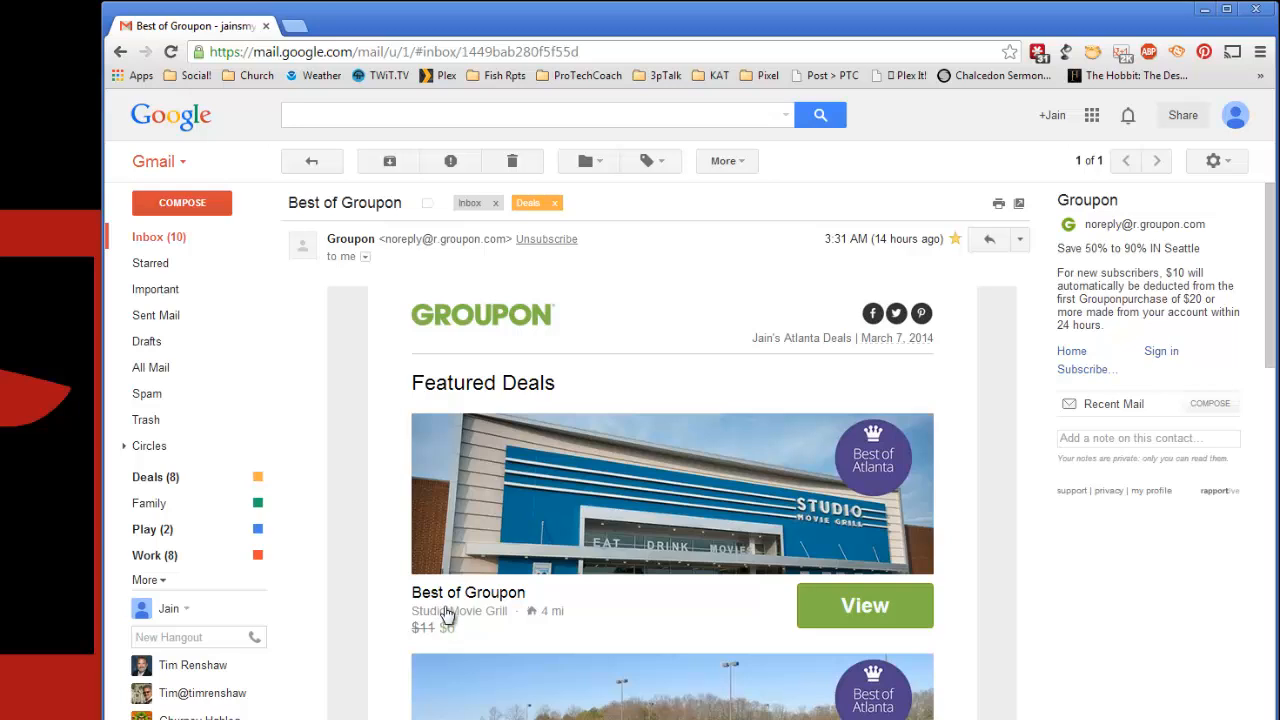
{"action": "left_click", "coordinate": [390, 165]}
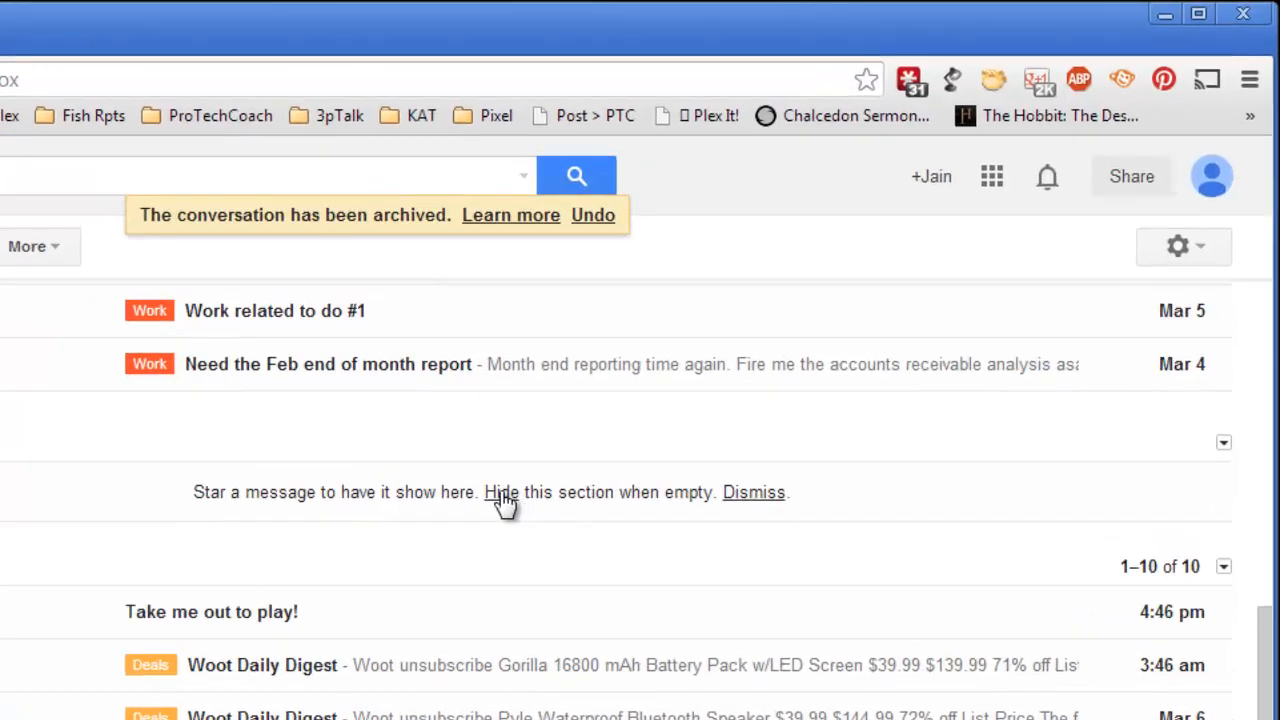
{"action": "left_click", "coordinate": [503, 494]}
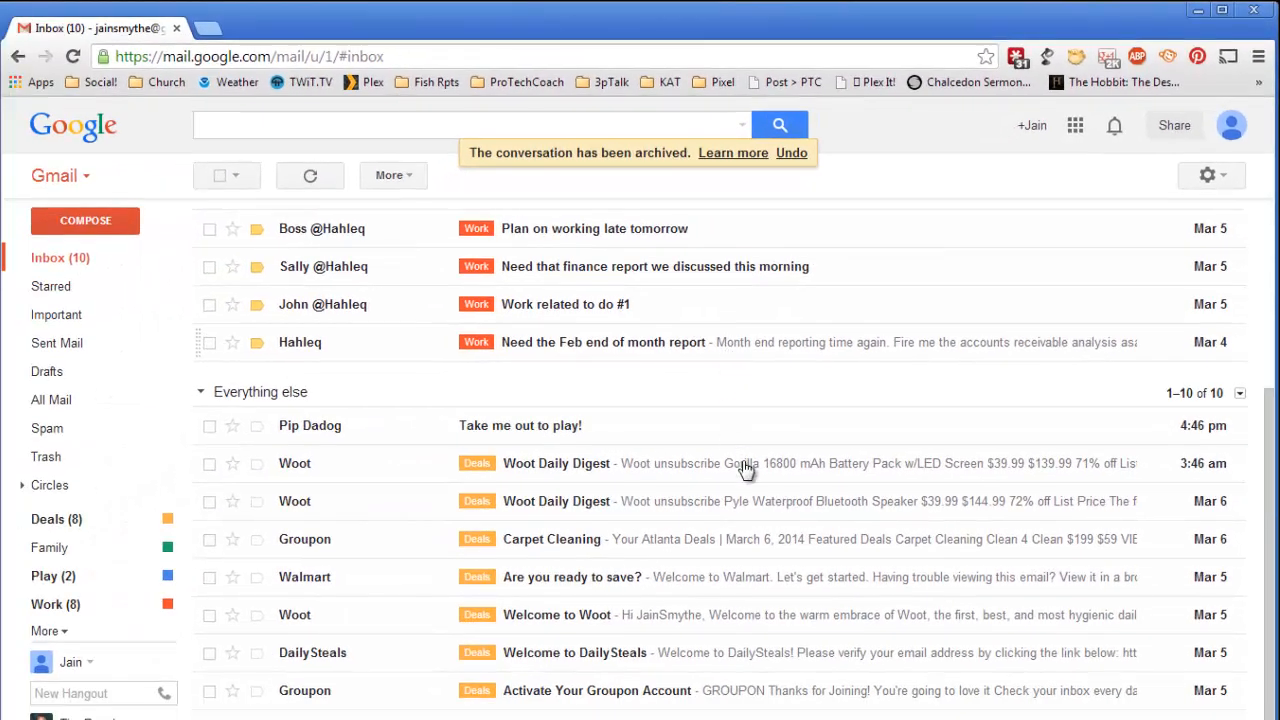
Step: Change the inbox type to Important first in the inbox settings, save the changes and look over the resulting inbox
{"action": "scroll", "coordinate": [420, 369], "scroll_direction": "up", "scroll_amount": 3}
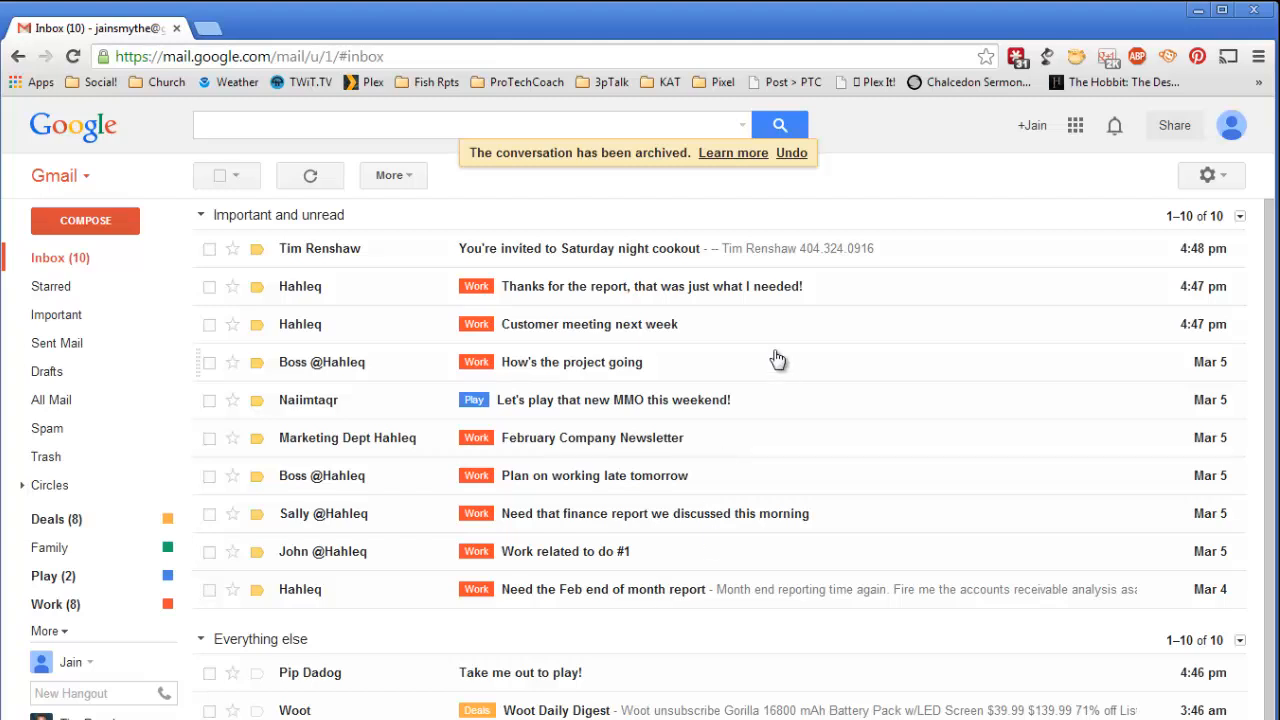
{"action": "left_click", "coordinate": [1207, 177]}
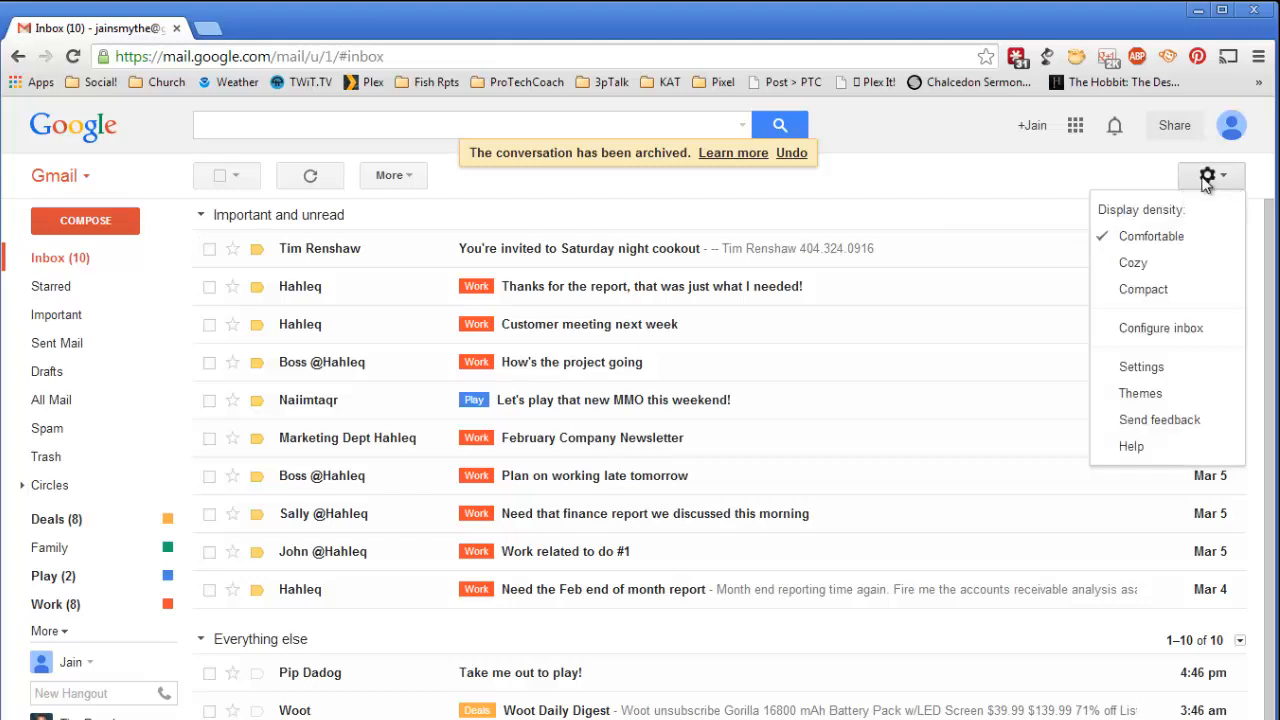
{"action": "left_click", "coordinate": [1143, 370]}
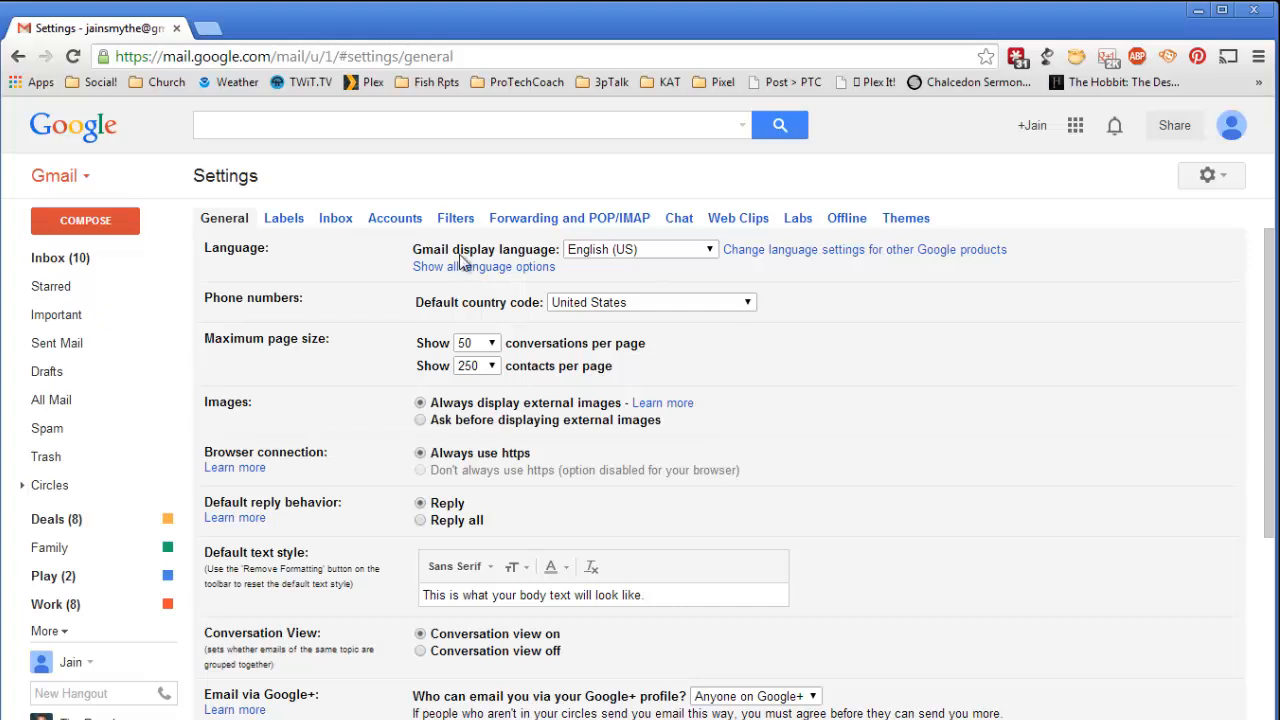
{"action": "left_click", "coordinate": [337, 219]}
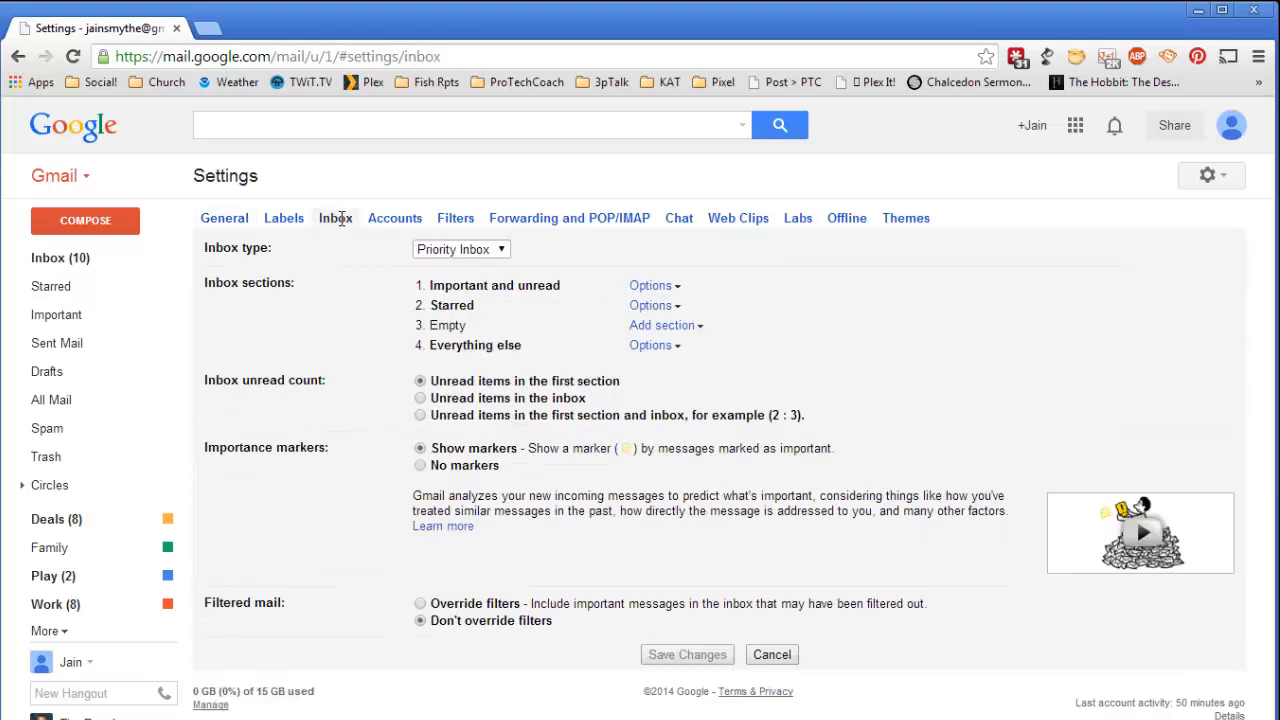
{"action": "left_click", "coordinate": [503, 251]}
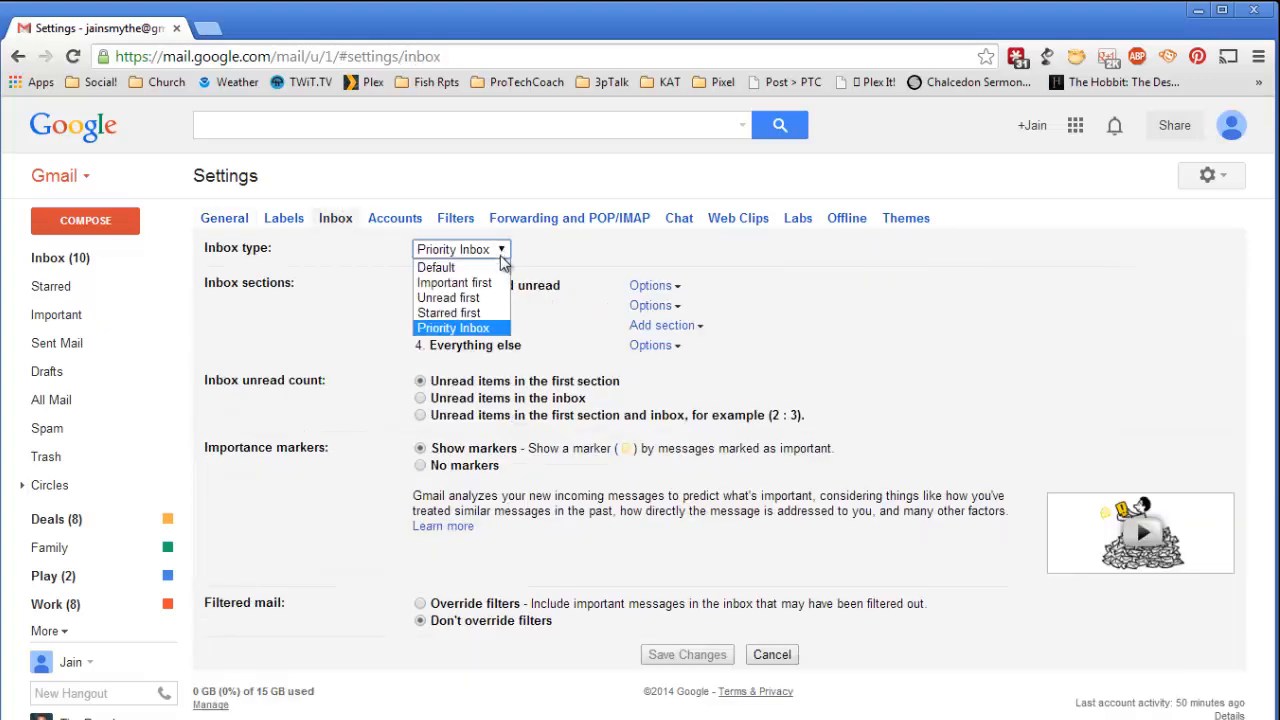
{"action": "left_click", "coordinate": [450, 286]}
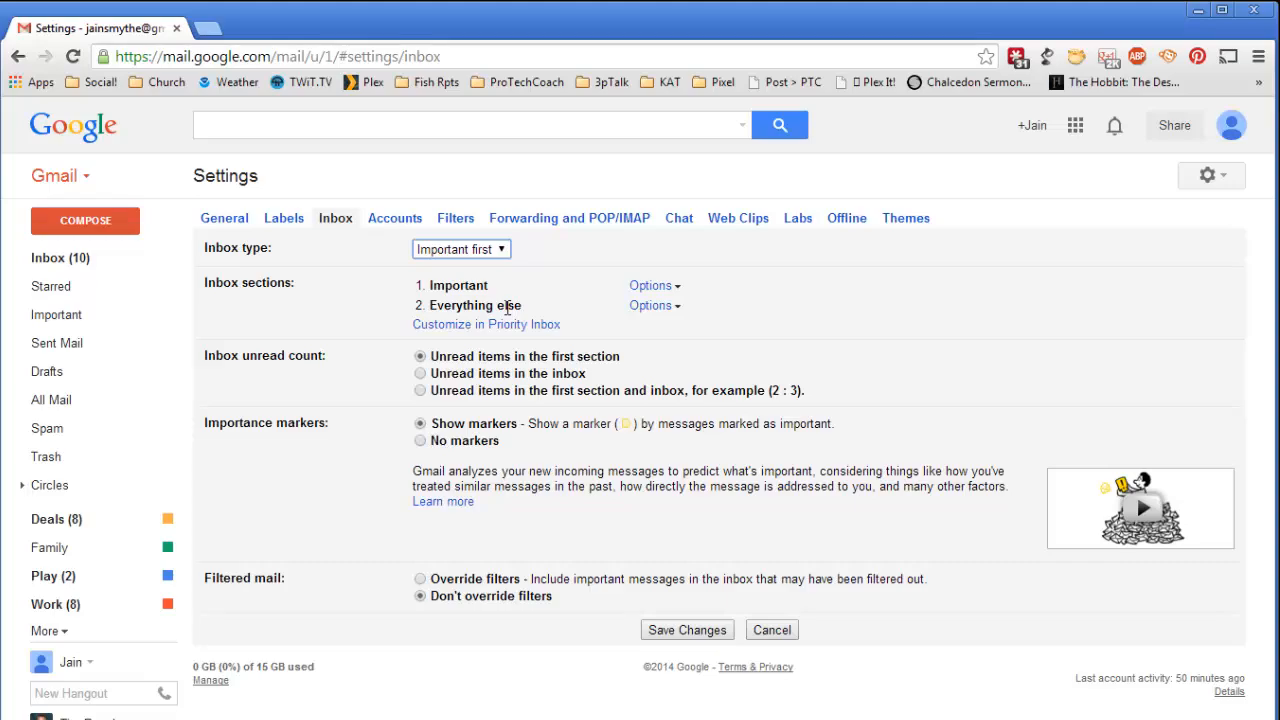
{"action": "left_click", "coordinate": [700, 630]}
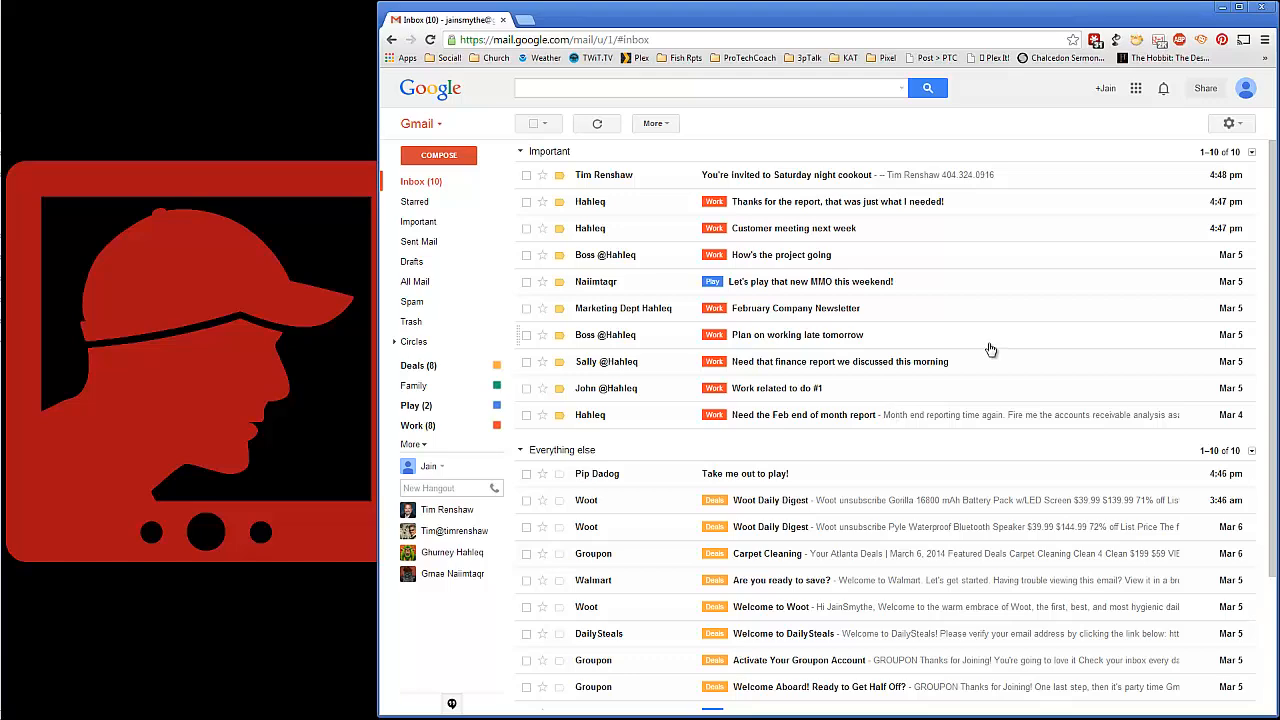
{"action": "scroll", "coordinate": [945, 402], "scroll_direction": "down", "scroll_amount": 2}
{"action": "scroll", "coordinate": [990, 348], "scroll_direction": "up", "scroll_amount": 2}
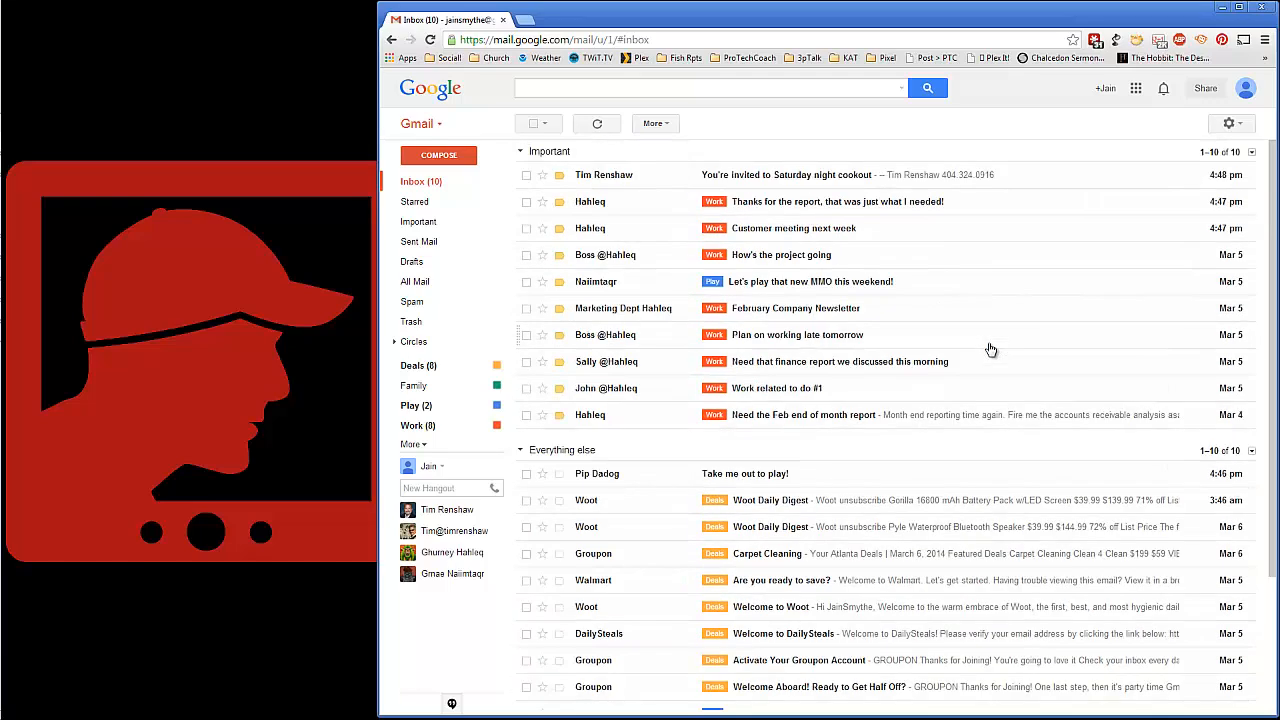